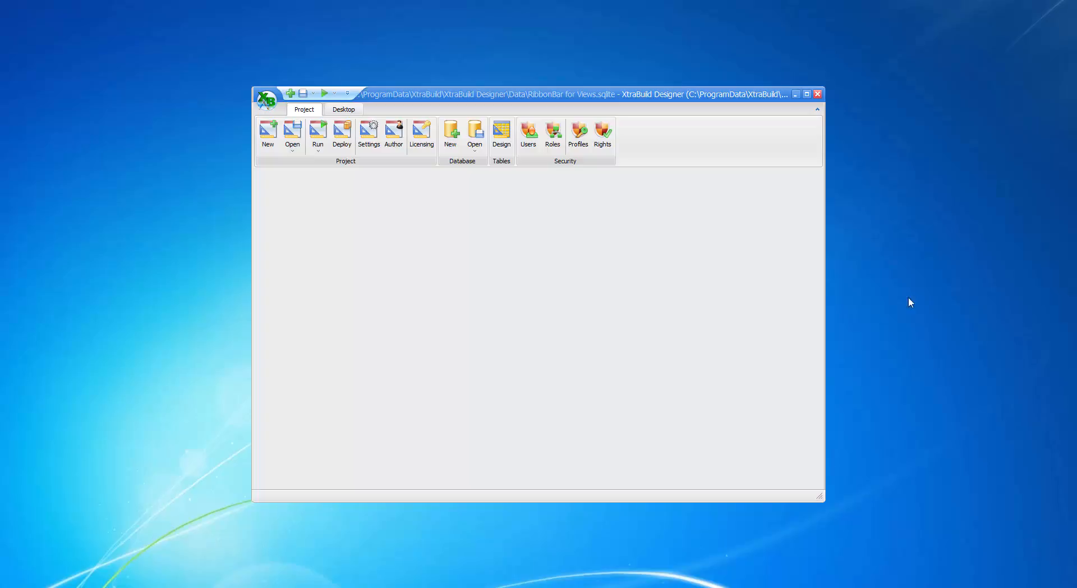
# Open the database table design and add a new table named Customers
pyautogui.click(501, 138)
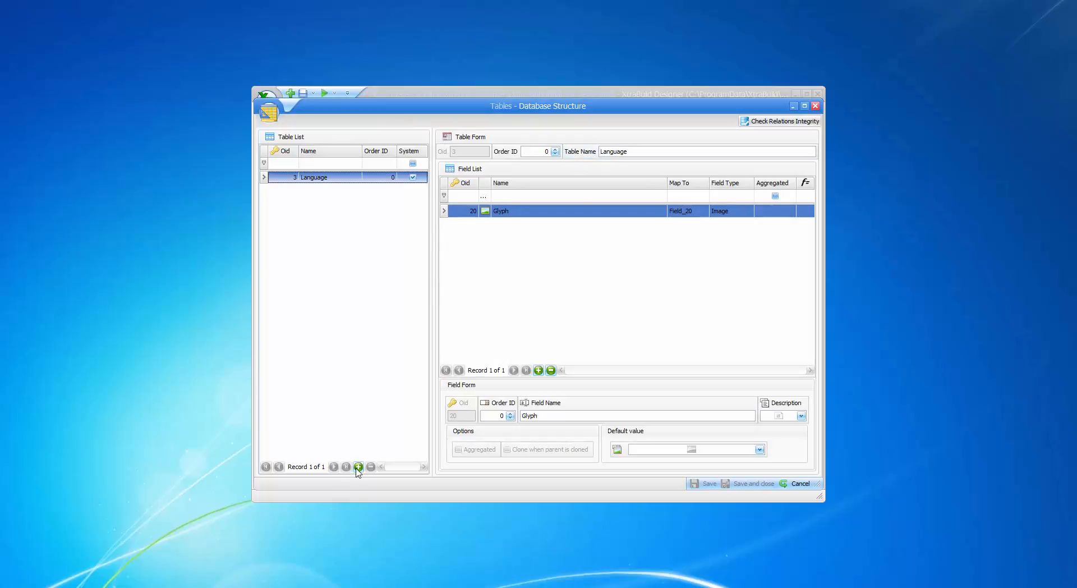
pyautogui.click(359, 467)
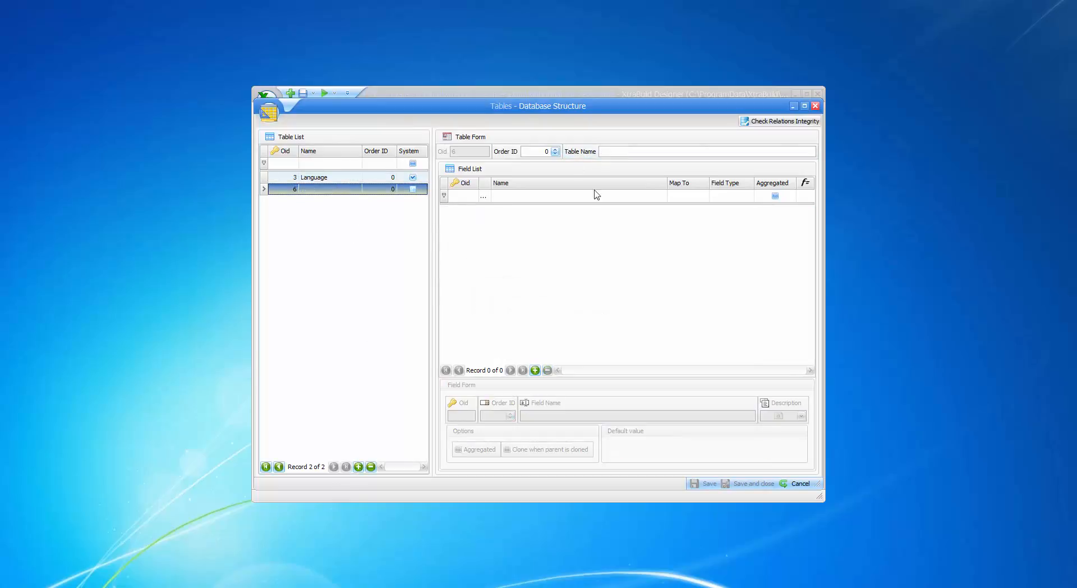
pyautogui.click(642, 151)
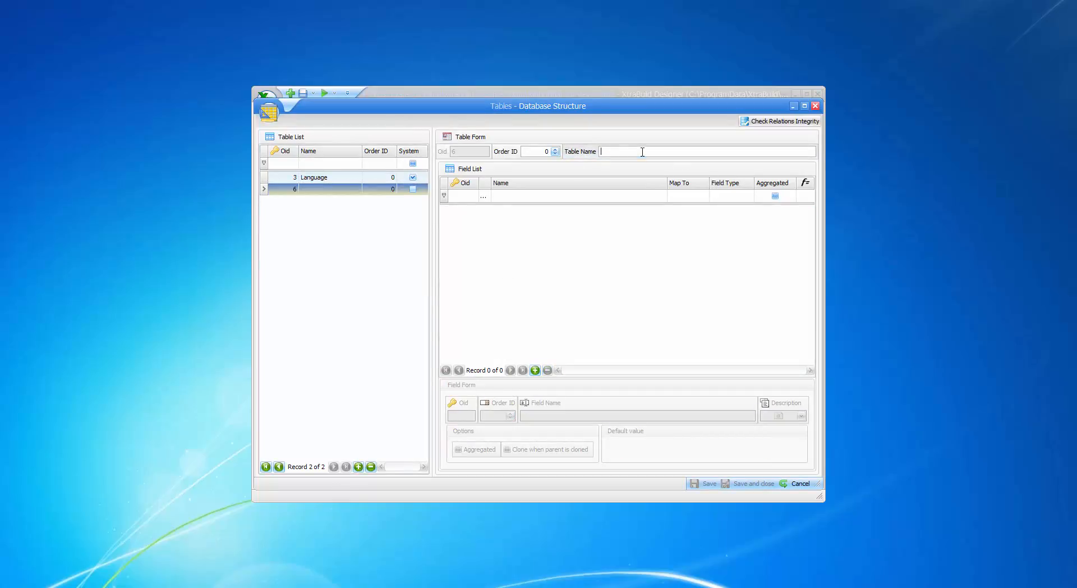
pyautogui.write('Customers')
# Add a second new table named Contacts to the database structure
pyautogui.click(358, 466)
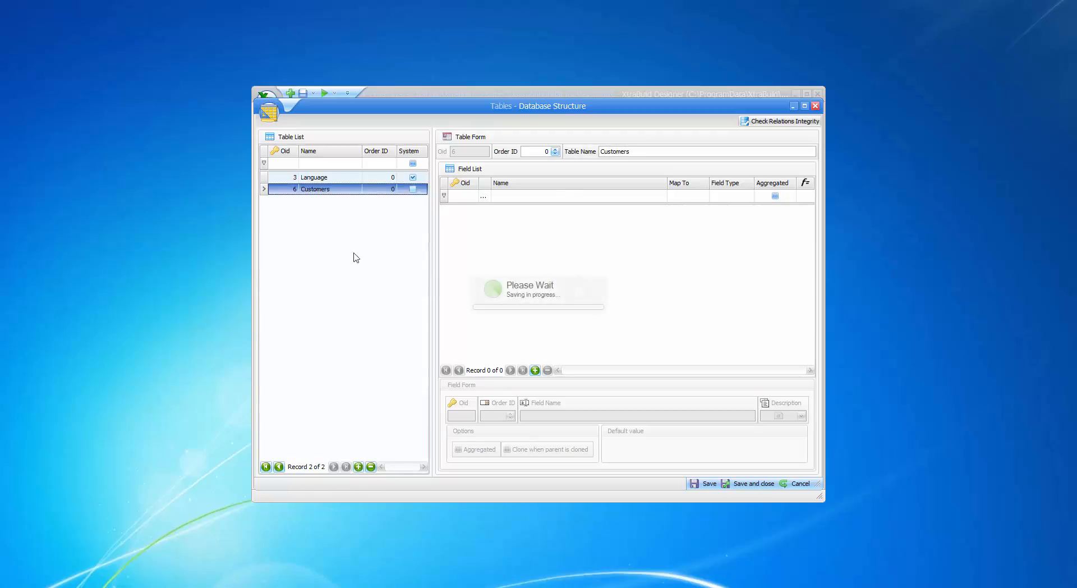
pyautogui.click(648, 150)
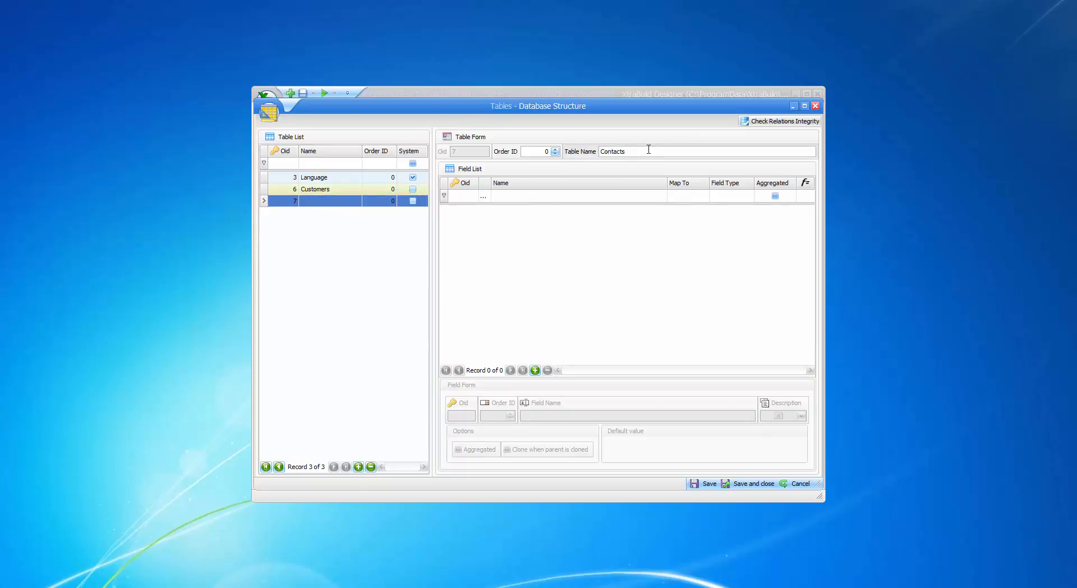
pyautogui.click(361, 277)
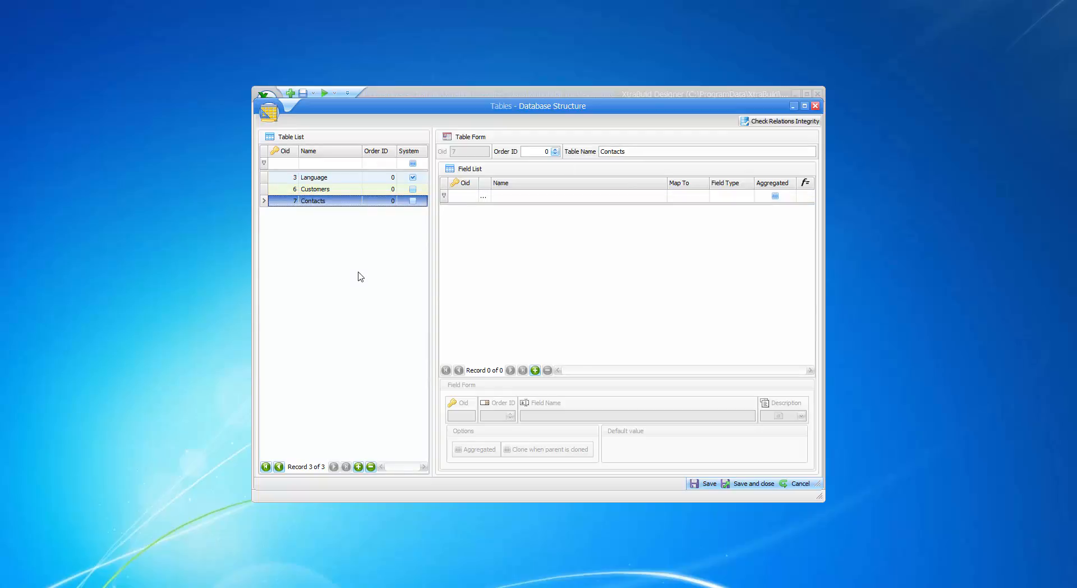
# Add a table-type field linking to Contacts in the Customers table, and save and close the database structure
pyautogui.click(326, 189)
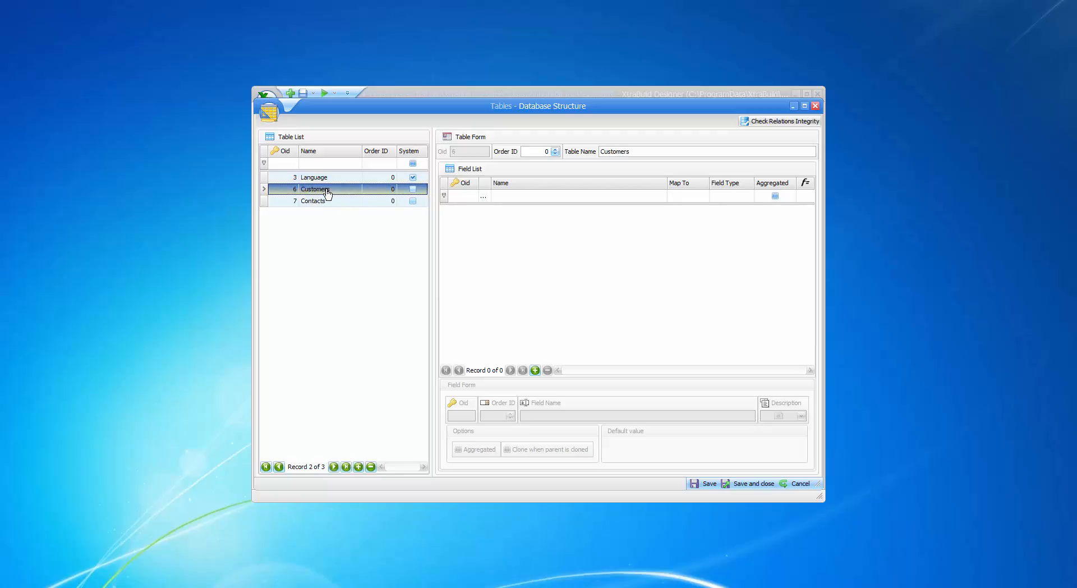
pyautogui.click(534, 370)
pyautogui.click(549, 263)
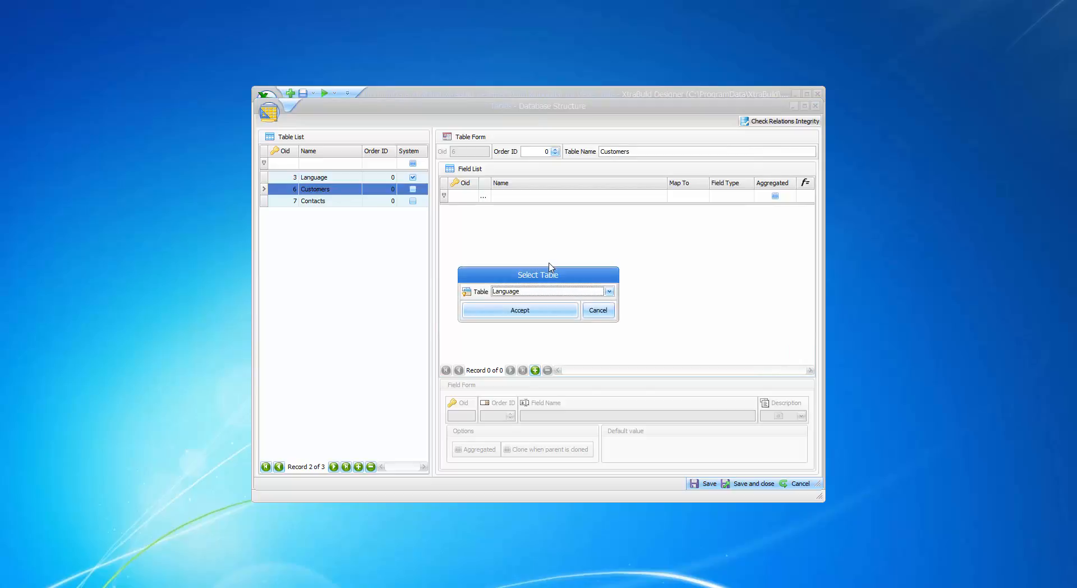
pyautogui.click(525, 292)
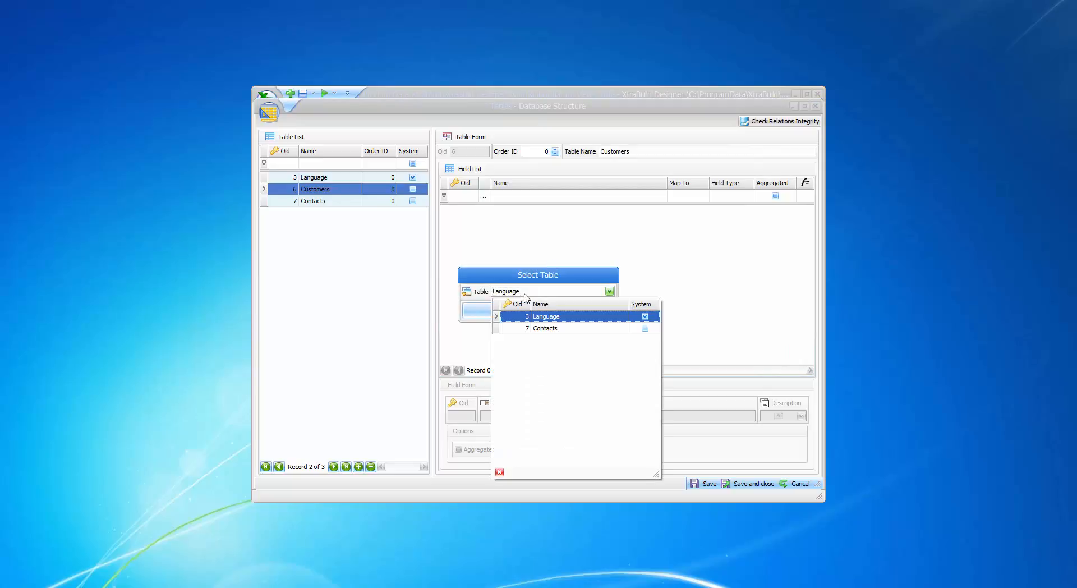
pyautogui.click(548, 329)
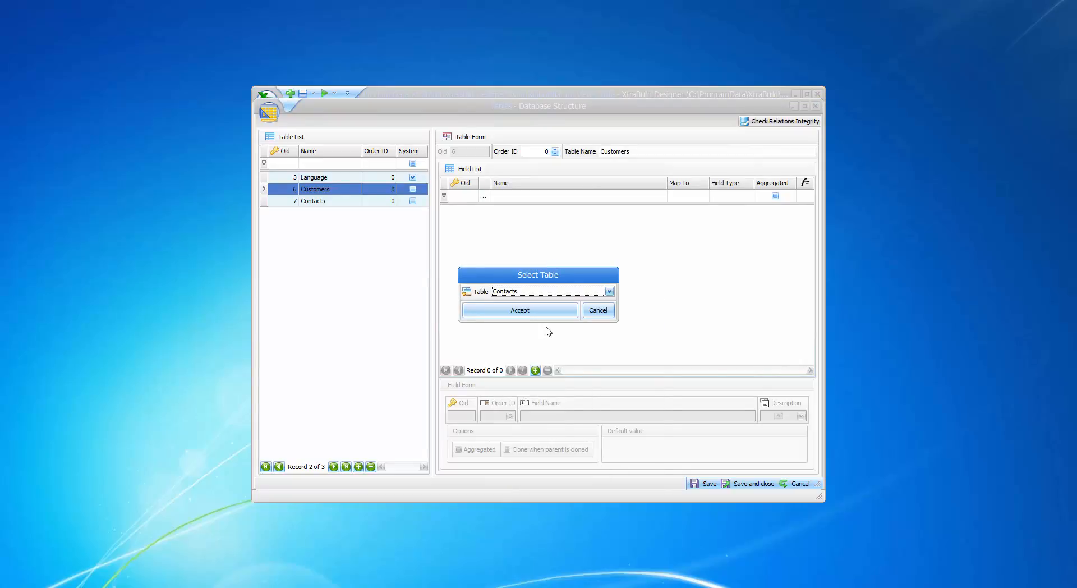
pyautogui.click(520, 312)
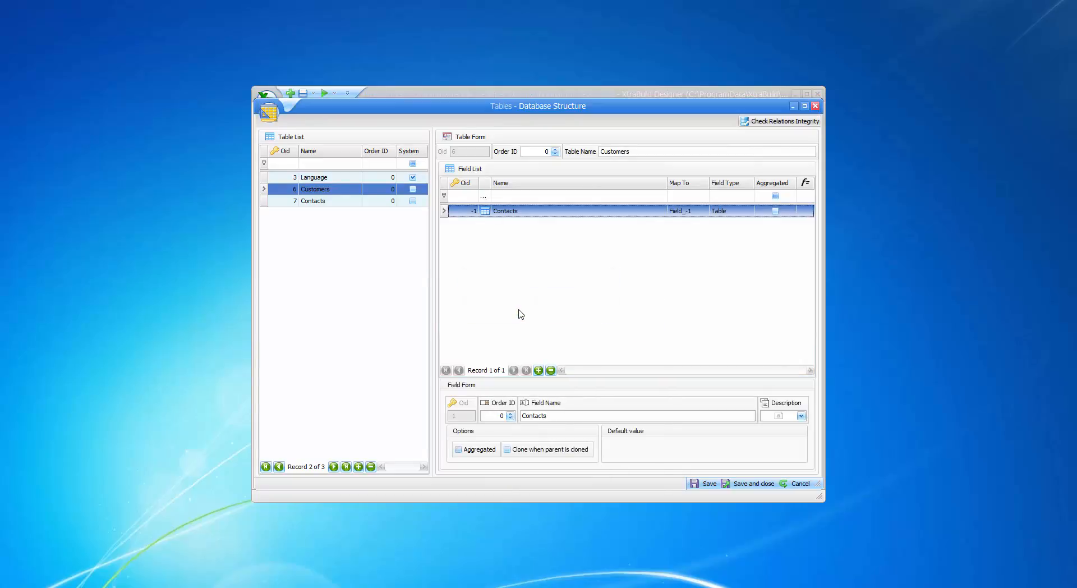
pyautogui.click(750, 485)
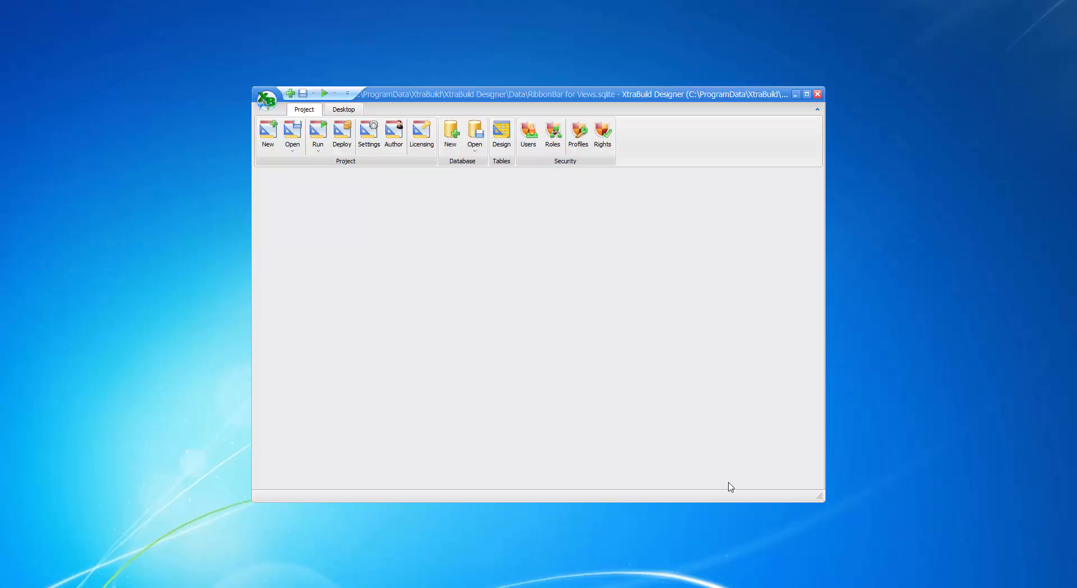
# Create a datalist view based on the Customers table, and save and close the Datalist View Manager
pyautogui.click(341, 110)
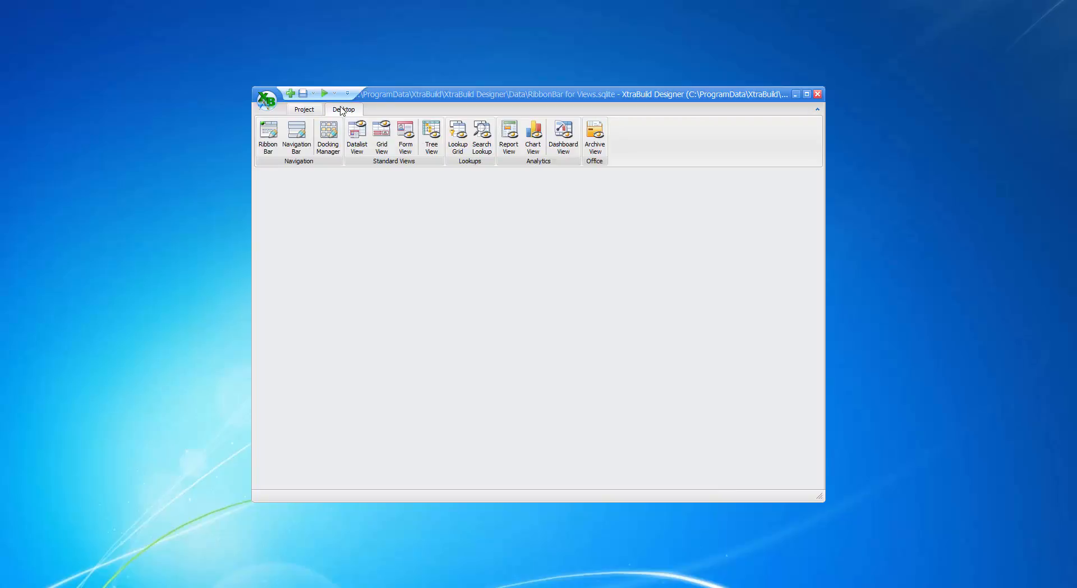
pyautogui.click(356, 147)
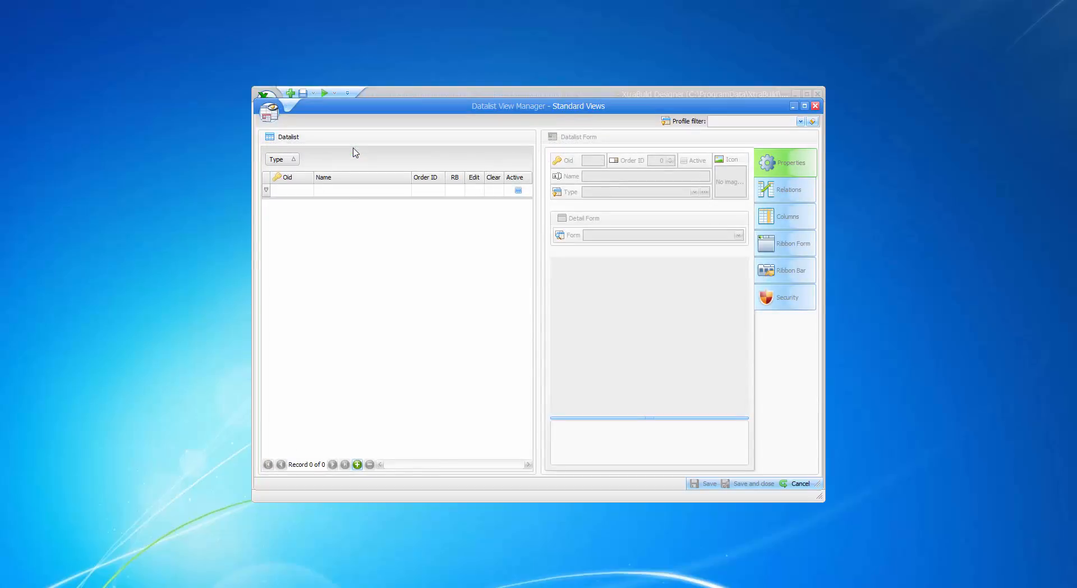
pyautogui.click(357, 464)
pyautogui.click(501, 291)
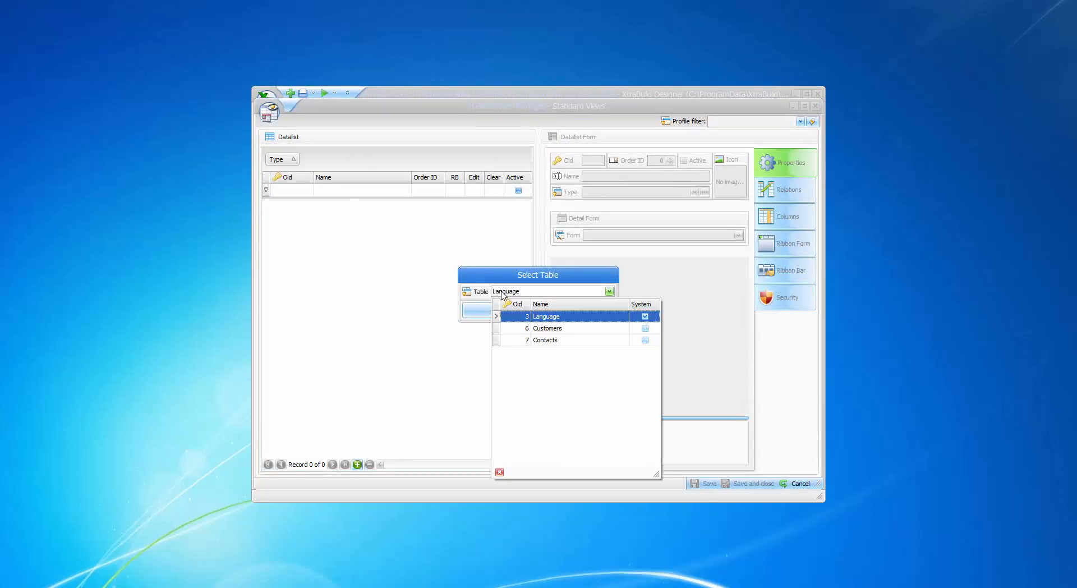
pyautogui.click(547, 331)
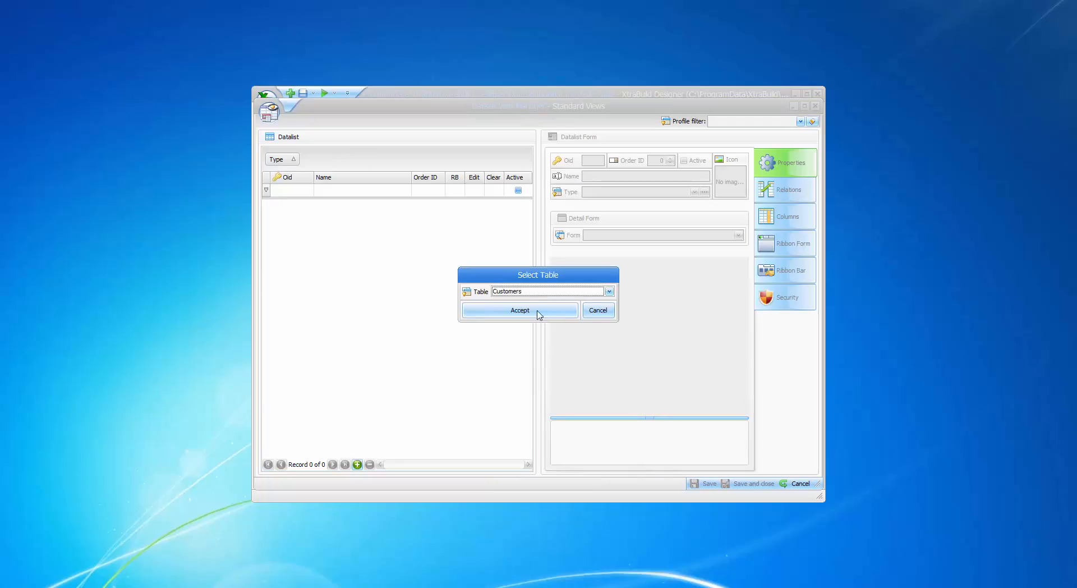
pyautogui.click(534, 312)
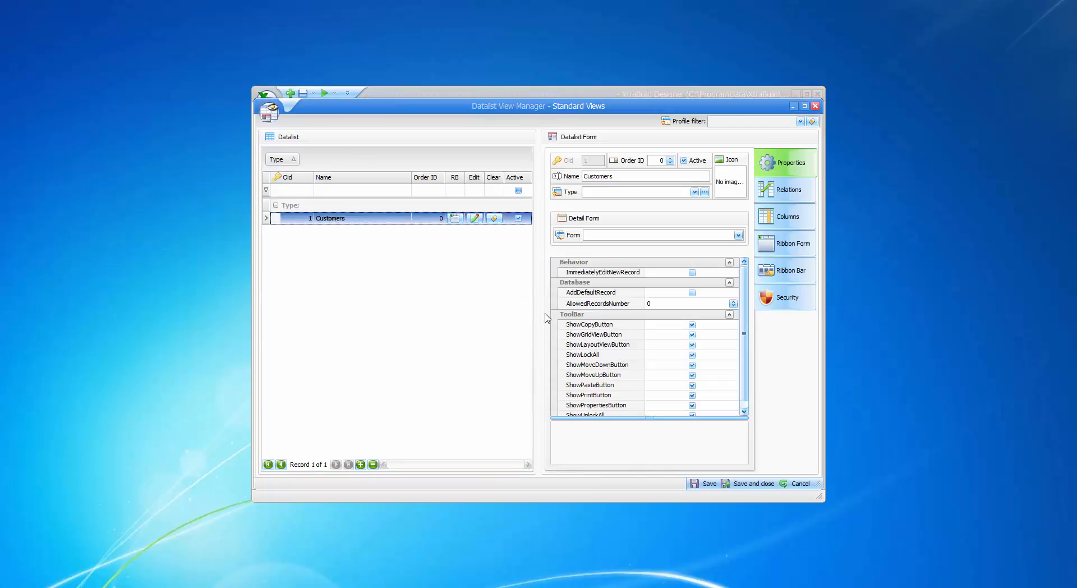
pyautogui.click(750, 483)
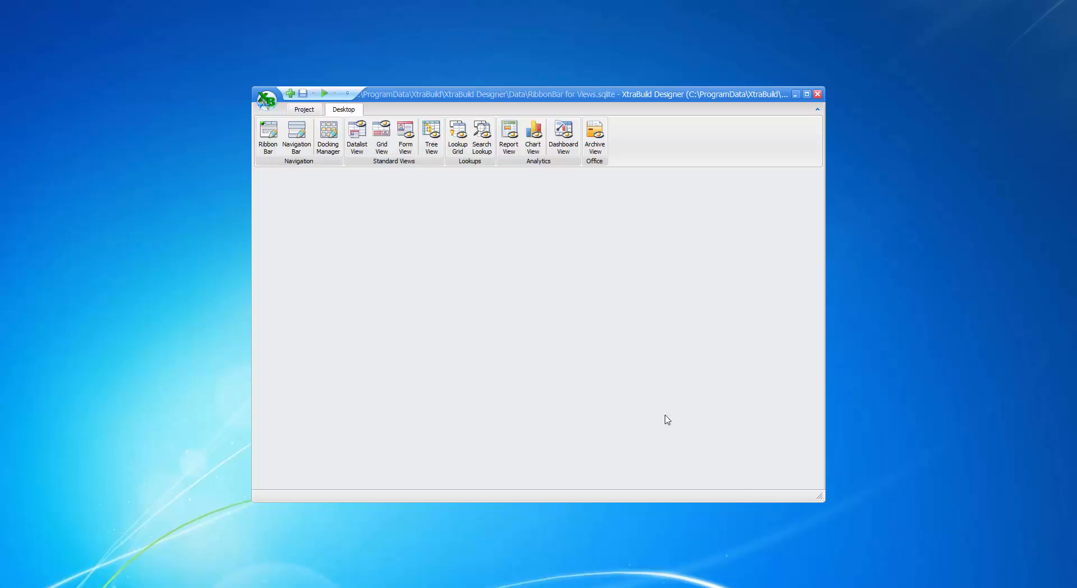
# Create a form view based on the Customers table in the Form View Manager
pyautogui.click(408, 146)
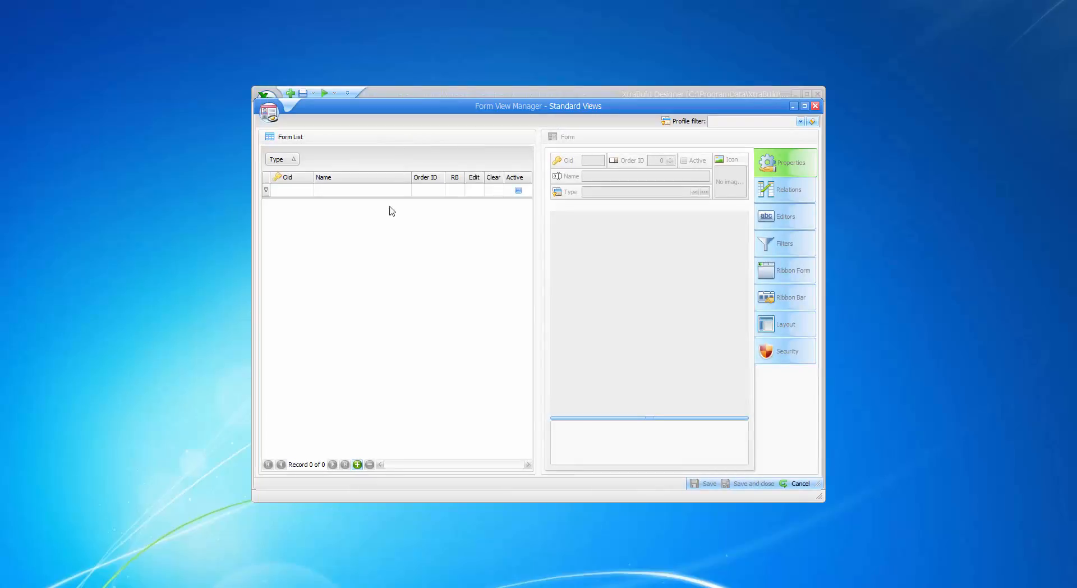
pyautogui.click(356, 464)
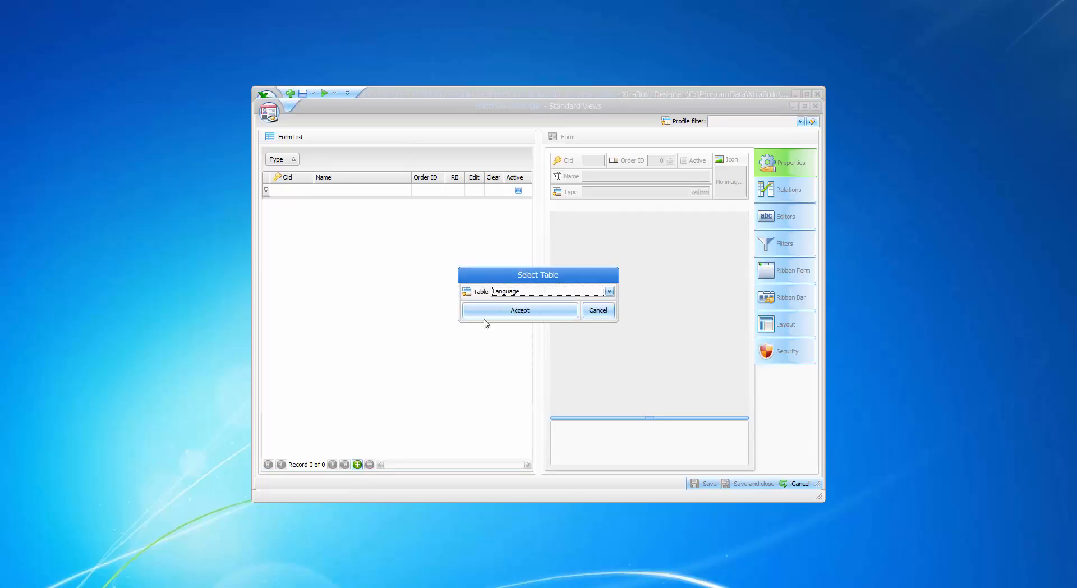
pyautogui.click(504, 291)
pyautogui.click(555, 330)
pyautogui.click(517, 312)
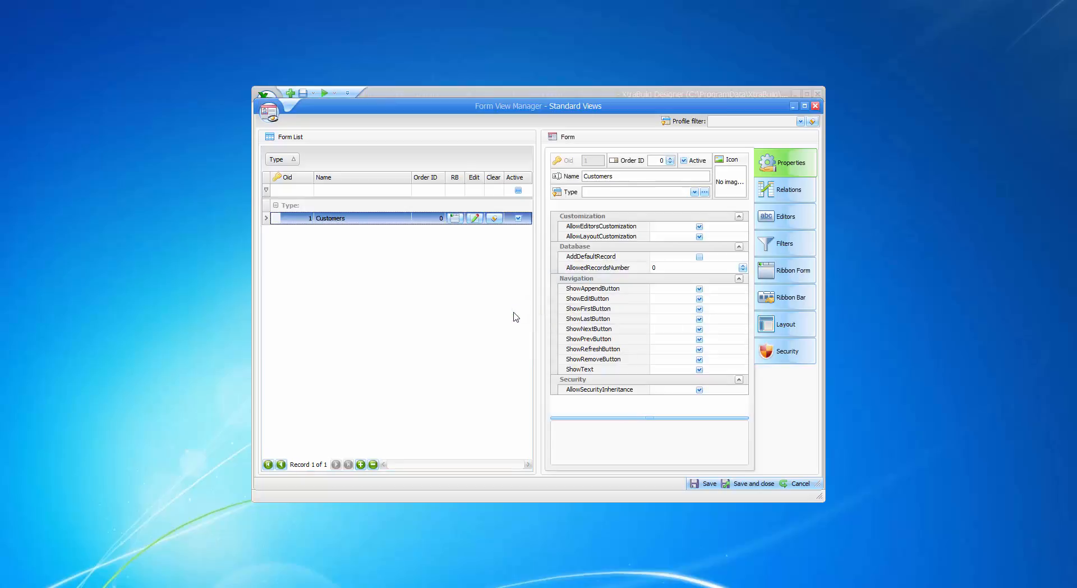
# Customize the Customers form's layout by placing the Oid and Name fields side by side in one row across the form's upper edge
pyautogui.click(475, 218)
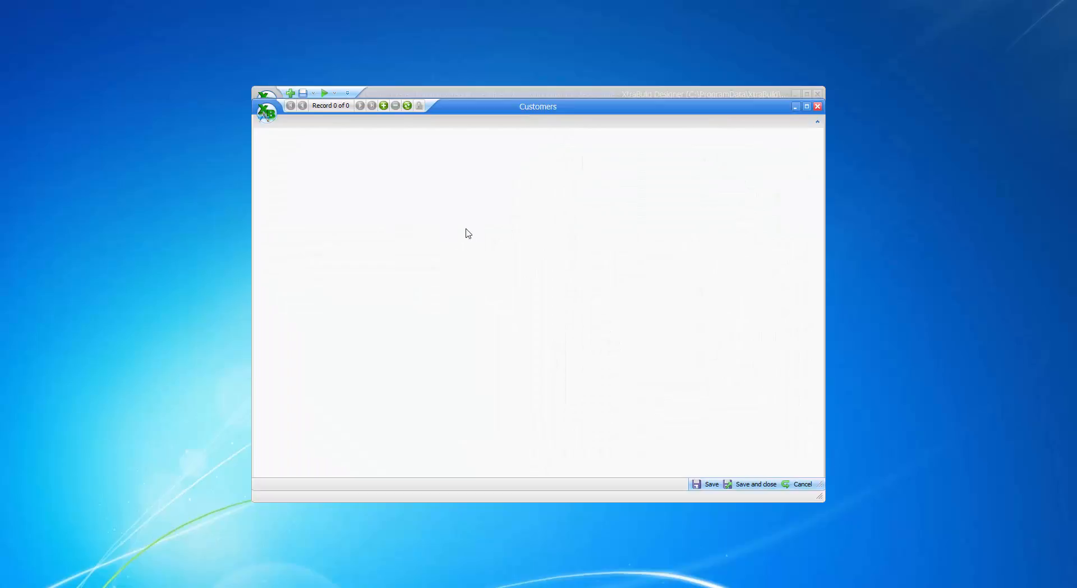
pyautogui.rightClick(453, 220)
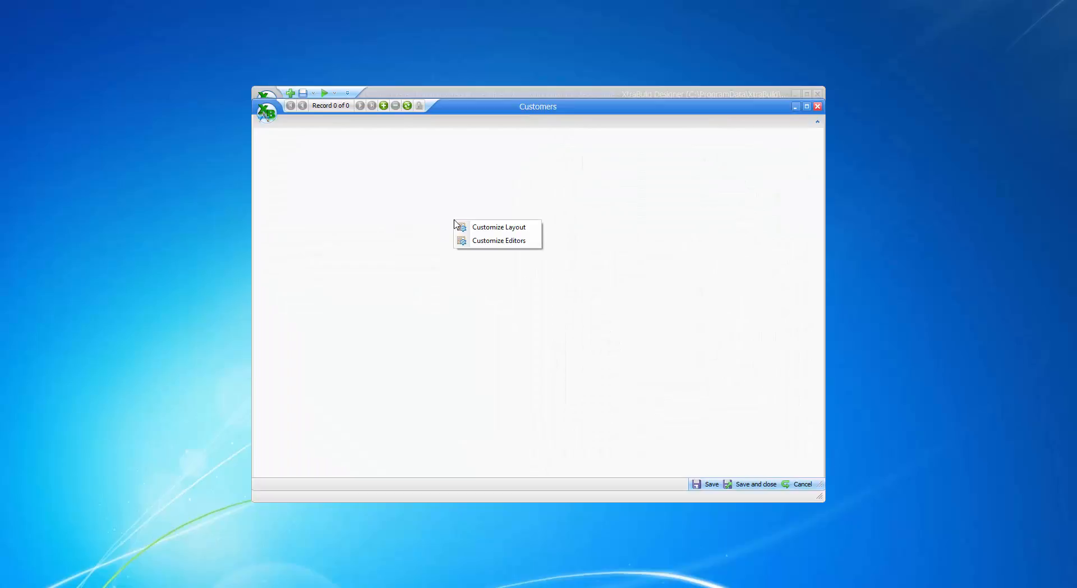
pyautogui.click(496, 227)
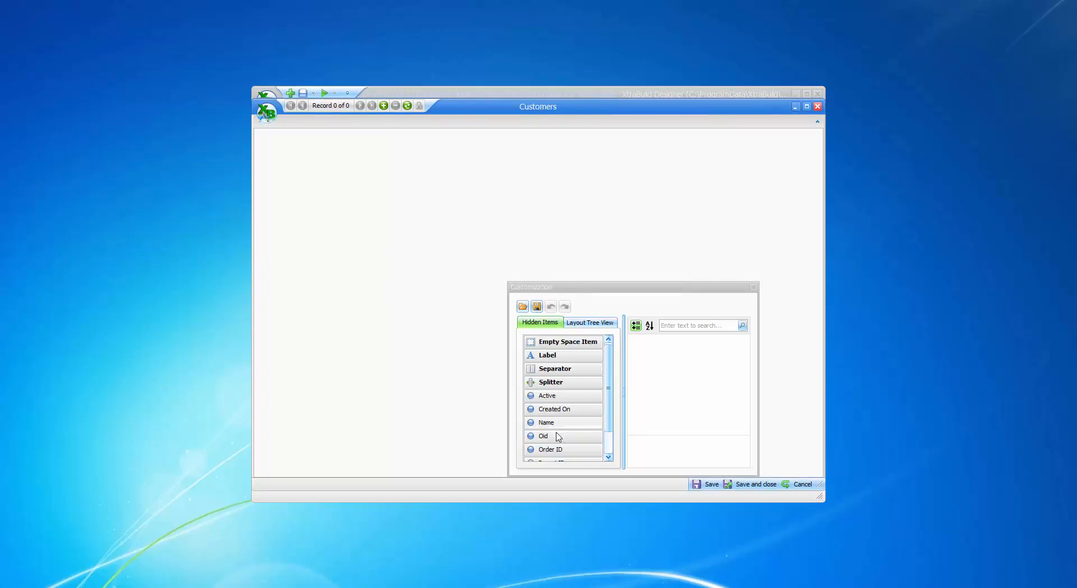
pyautogui.moveTo(548, 440); pyautogui.dragTo(473, 137)
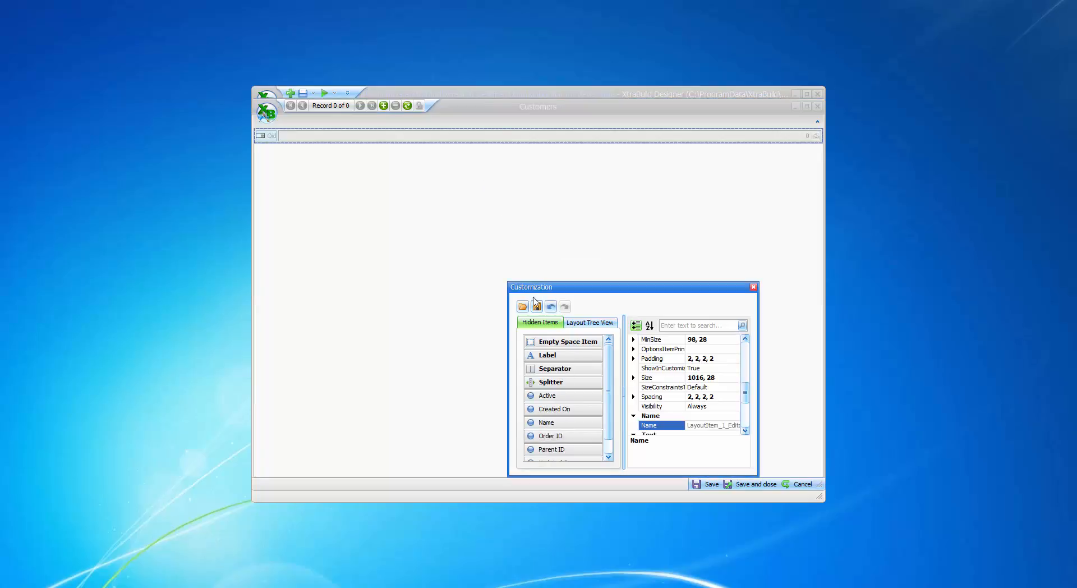
pyautogui.moveTo(556, 427); pyautogui.dragTo(315, 135)
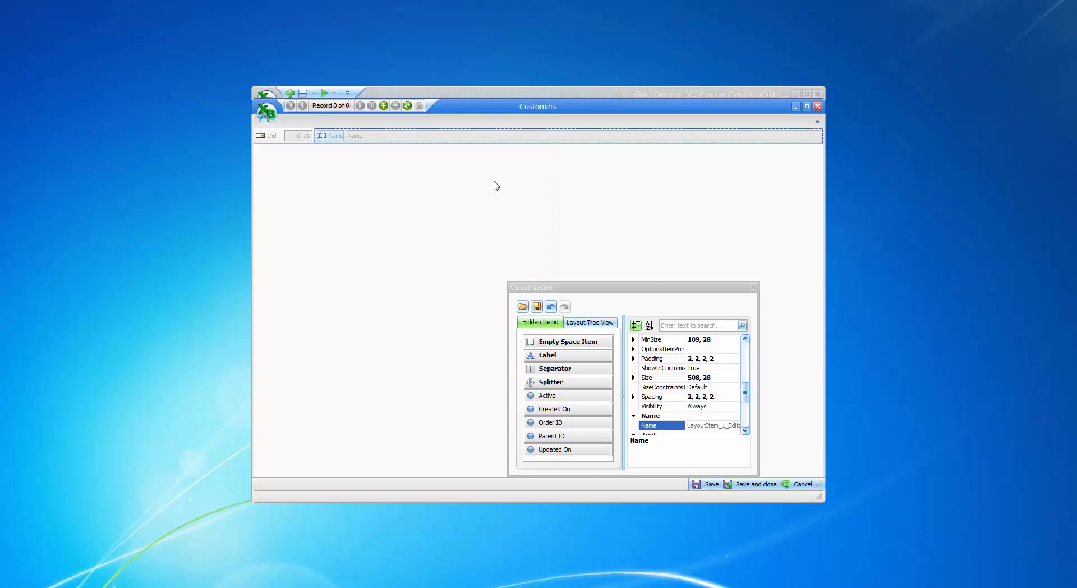
pyautogui.click(753, 288)
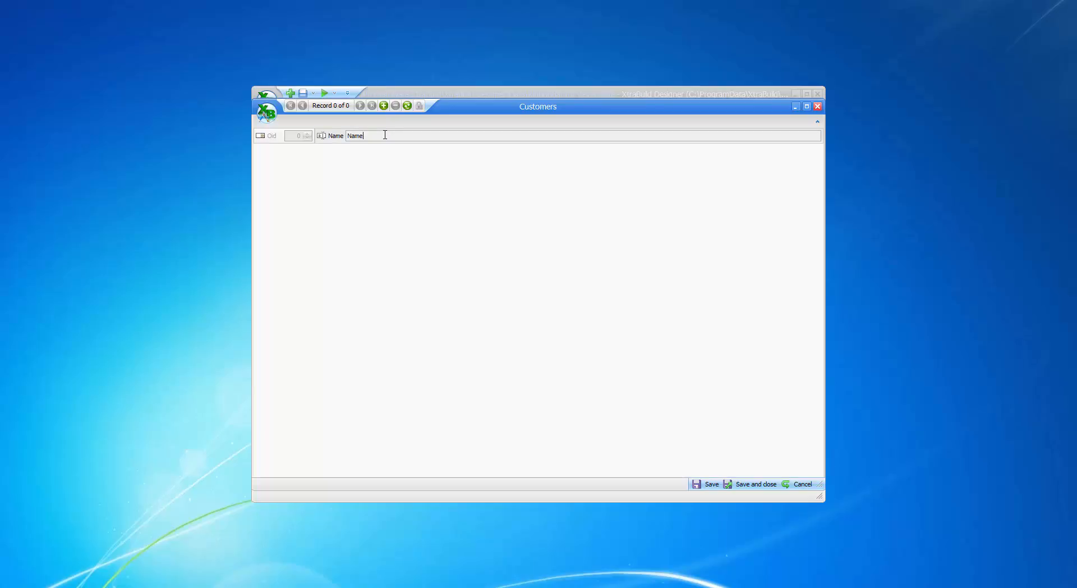
# Add three customer records using the name Customer 1 as the base, and save and close the form and the Form View Manager
pyautogui.click(384, 105)
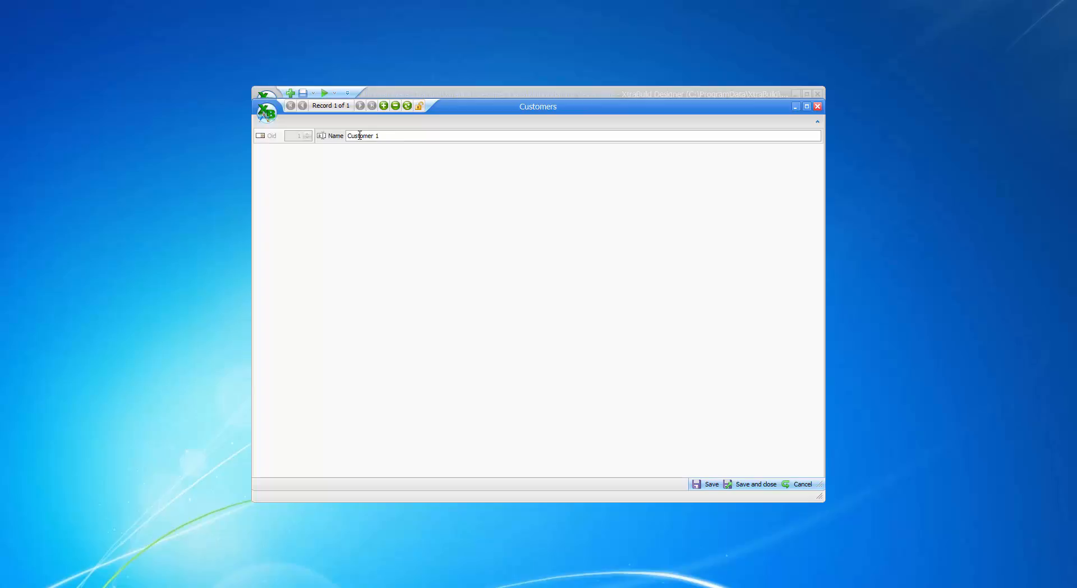
pyautogui.tripleClick(359, 135)
pyautogui.hotkey('ctrl', 'c')
pyautogui.click(384, 106)
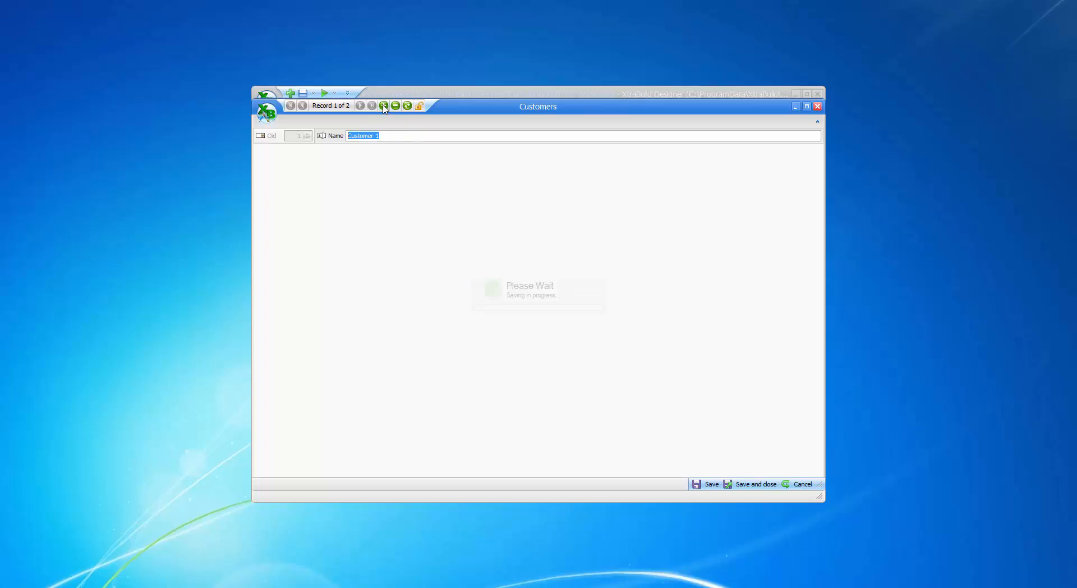
pyautogui.hotkey('ctrl', 'v')
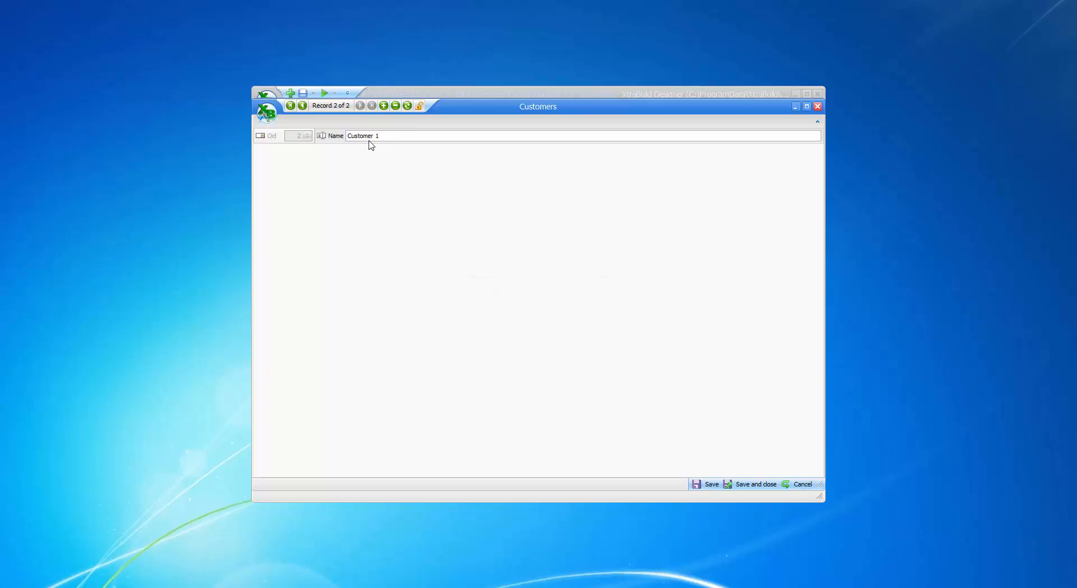
pyautogui.click(383, 106)
pyautogui.hotkey('ctrl', 'v')
pyautogui.click(749, 486)
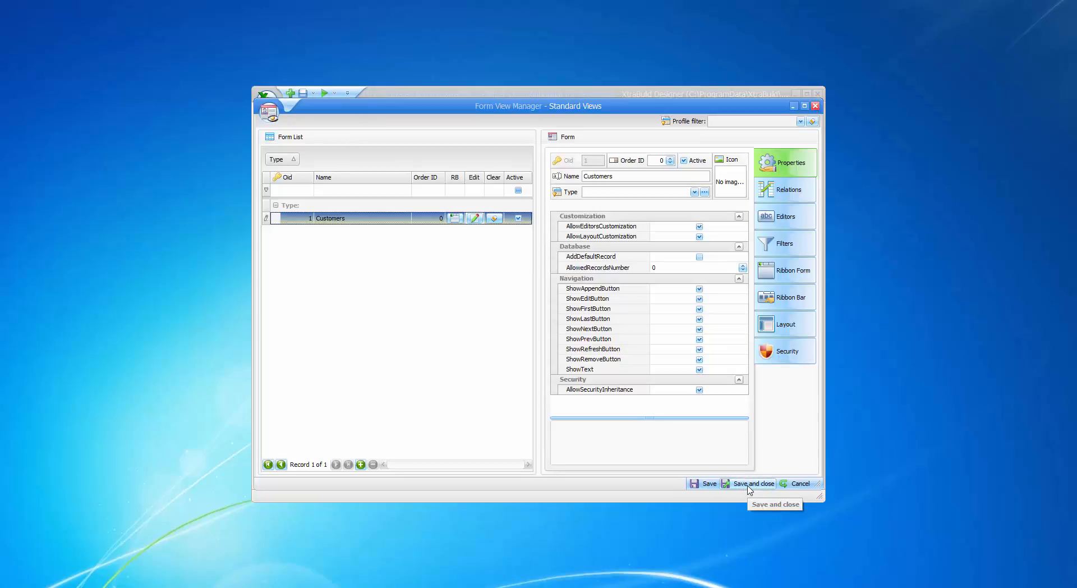
pyautogui.click(748, 486)
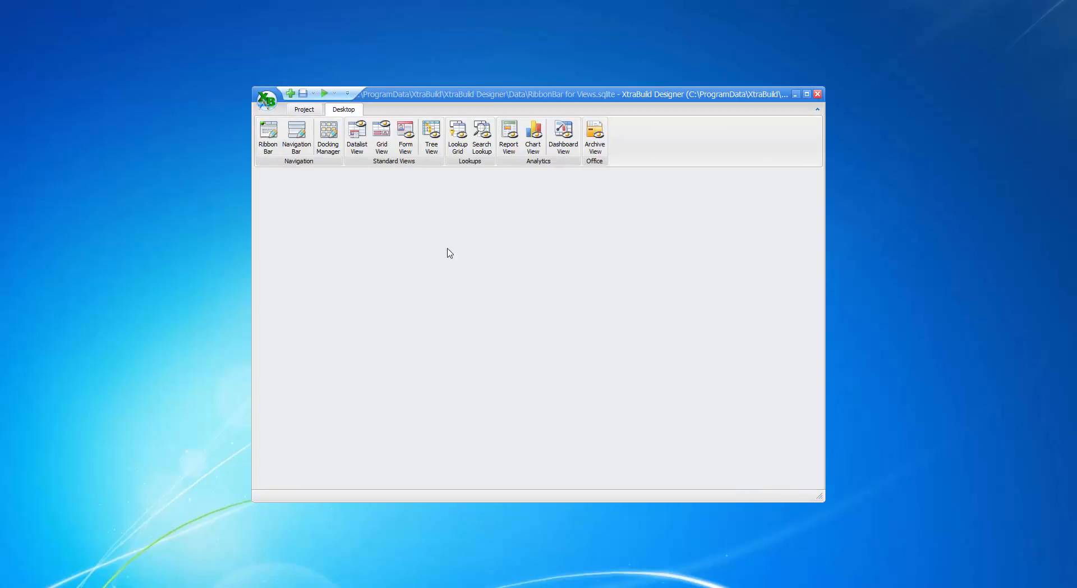
# Create a grid view based on the Contacts table in the Grid View Manager
pyautogui.click(380, 136)
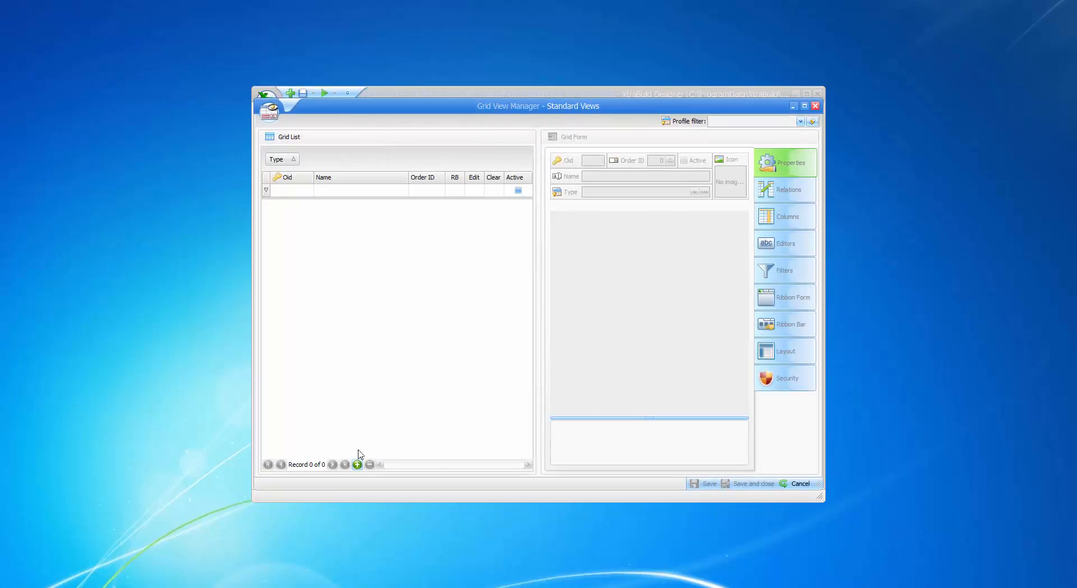
pyautogui.click(357, 464)
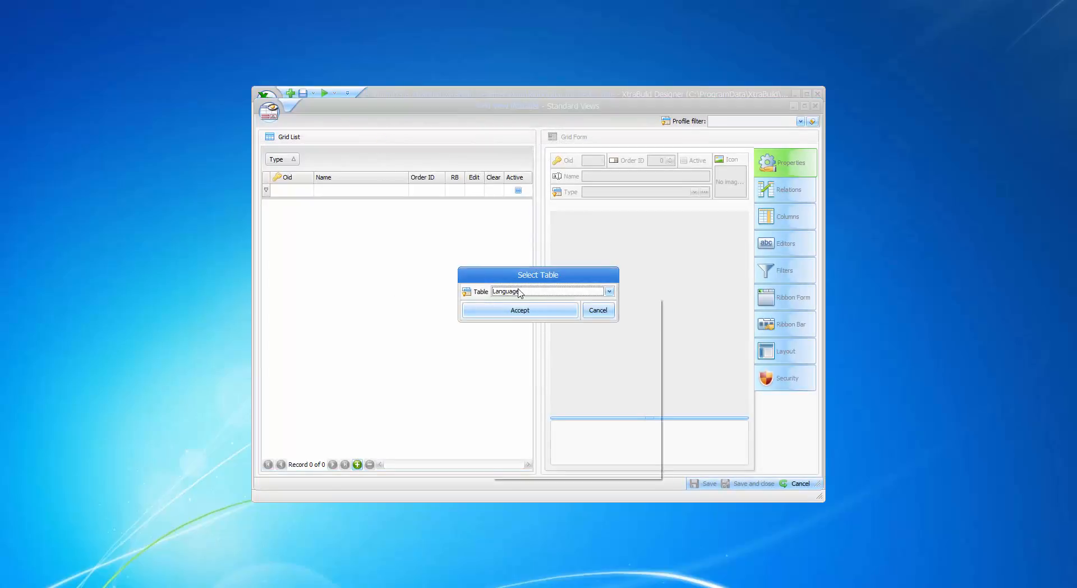
pyautogui.click(553, 342)
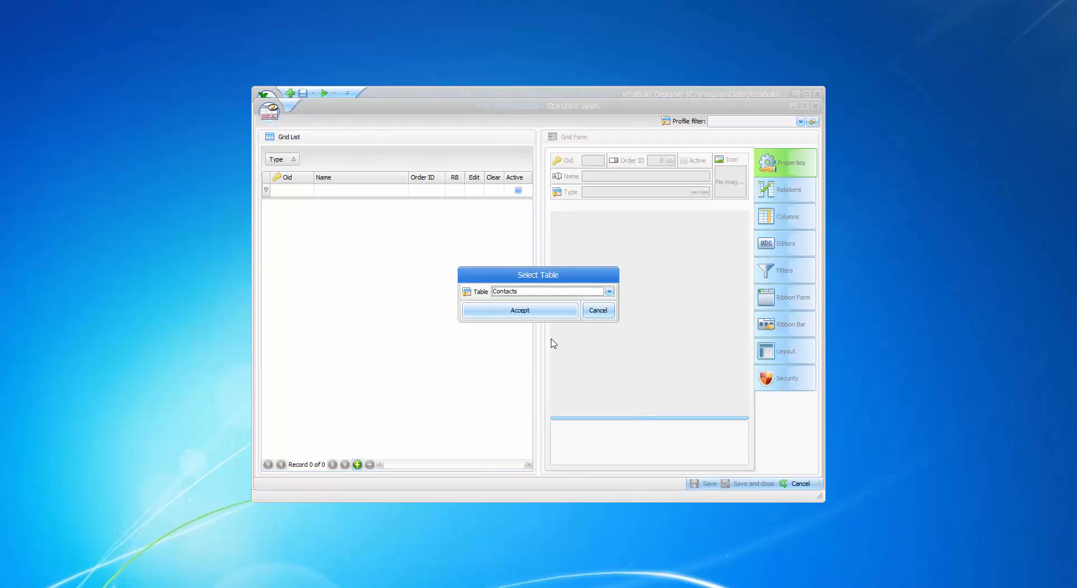
pyautogui.click(526, 314)
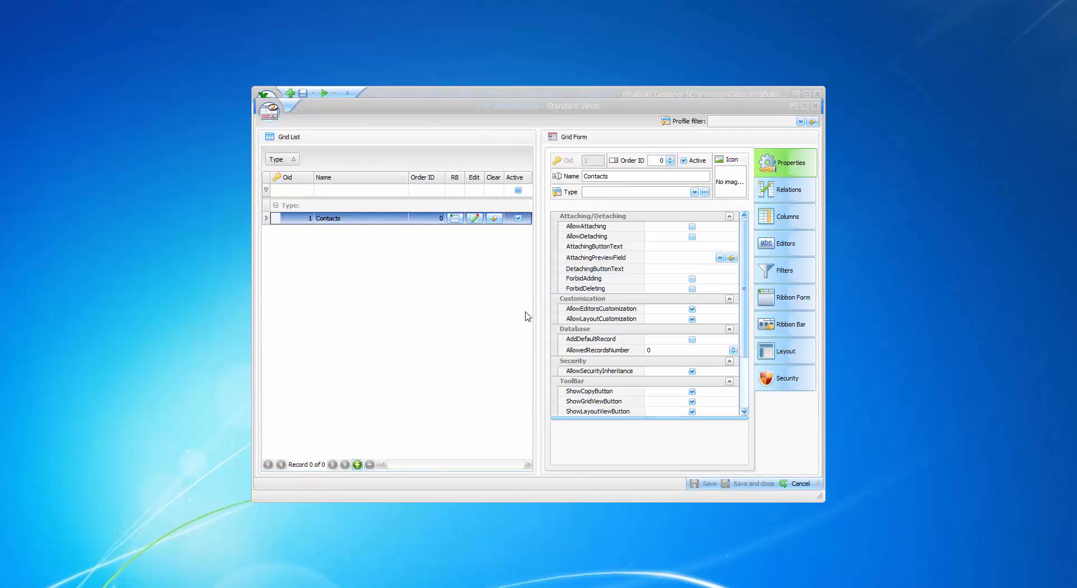
# Customize the Contacts grid view's form layout by placing a narrow Oid field and a wider Name field side by side in one row
pyautogui.click(474, 218)
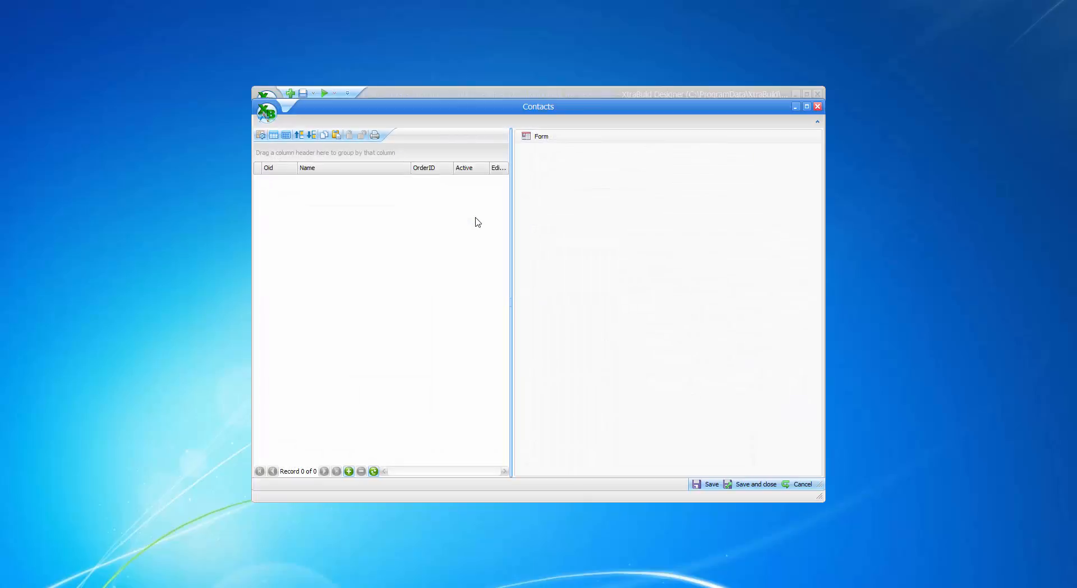
pyautogui.rightClick(593, 183)
pyautogui.click(622, 195)
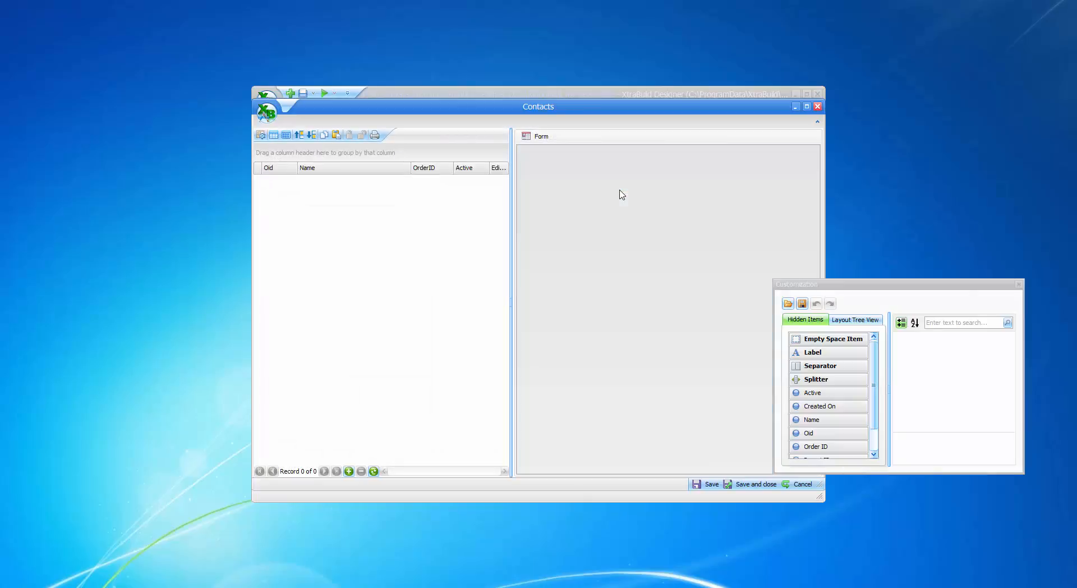
pyautogui.moveTo(818, 434); pyautogui.dragTo(598, 190)
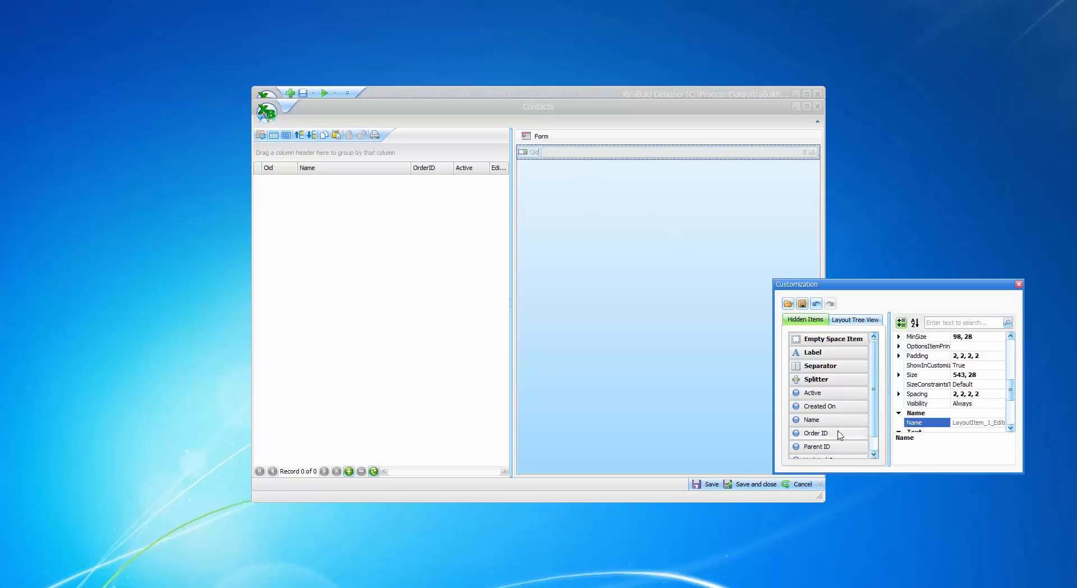
pyautogui.moveTo(822, 424); pyautogui.dragTo(577, 152)
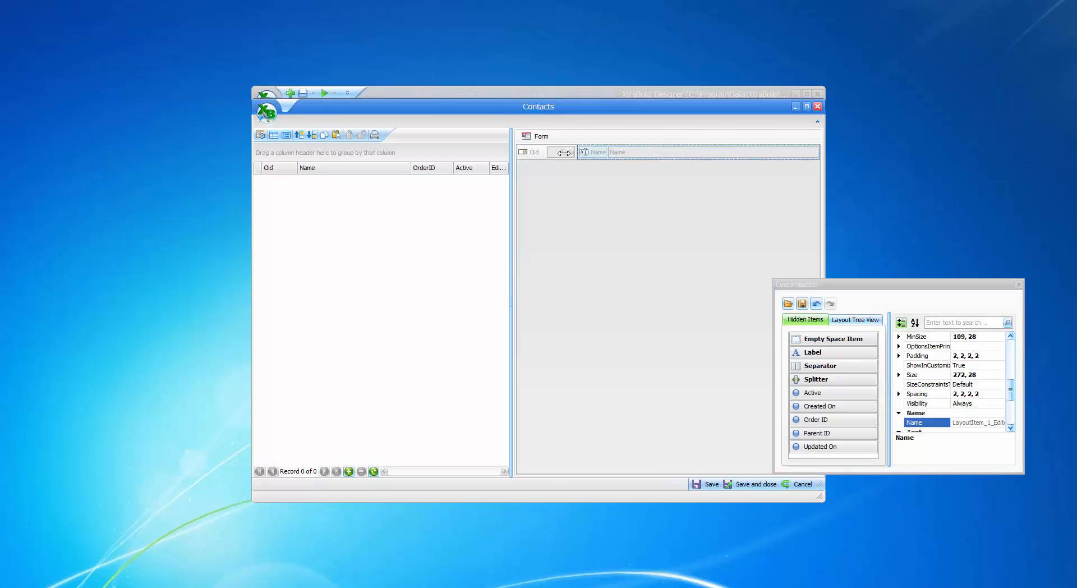
pyautogui.click(1018, 284)
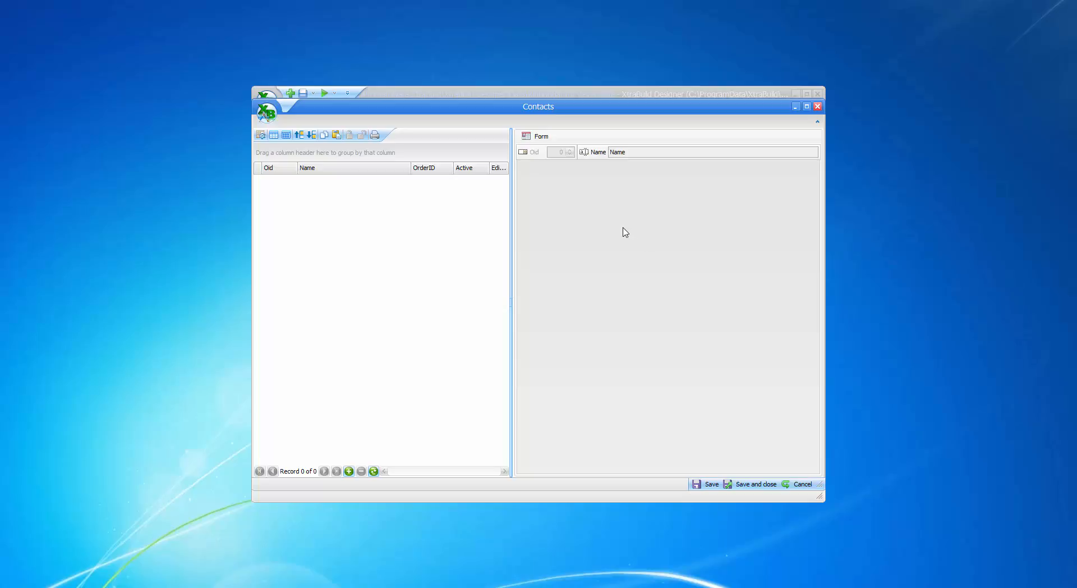
# Add three records named Contact 1, Contact 2 and Contact 3, and save and close the Contacts view and the Grid View Manager
pyautogui.click(348, 471)
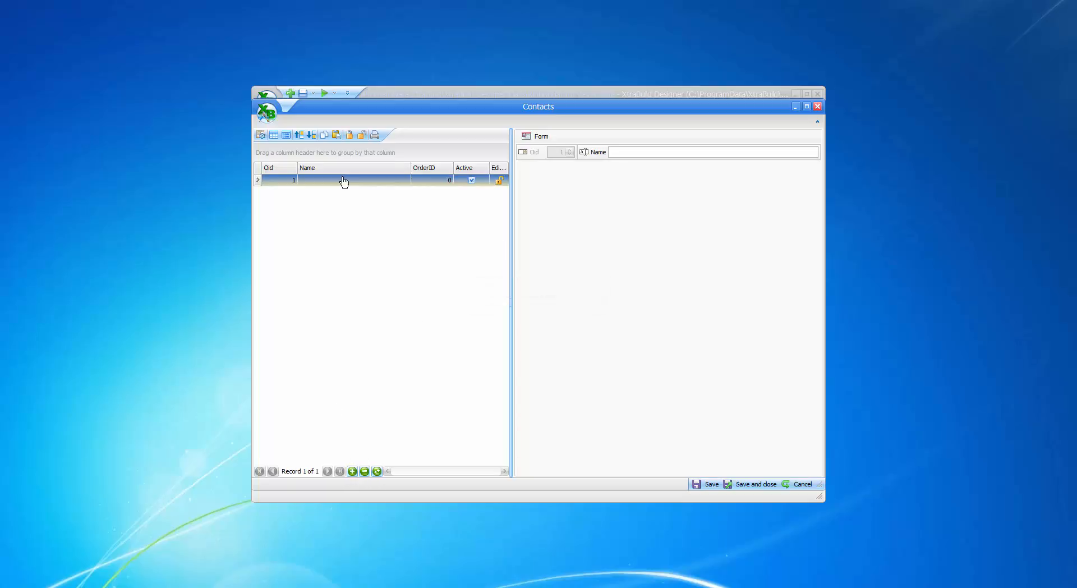
pyautogui.click(626, 152)
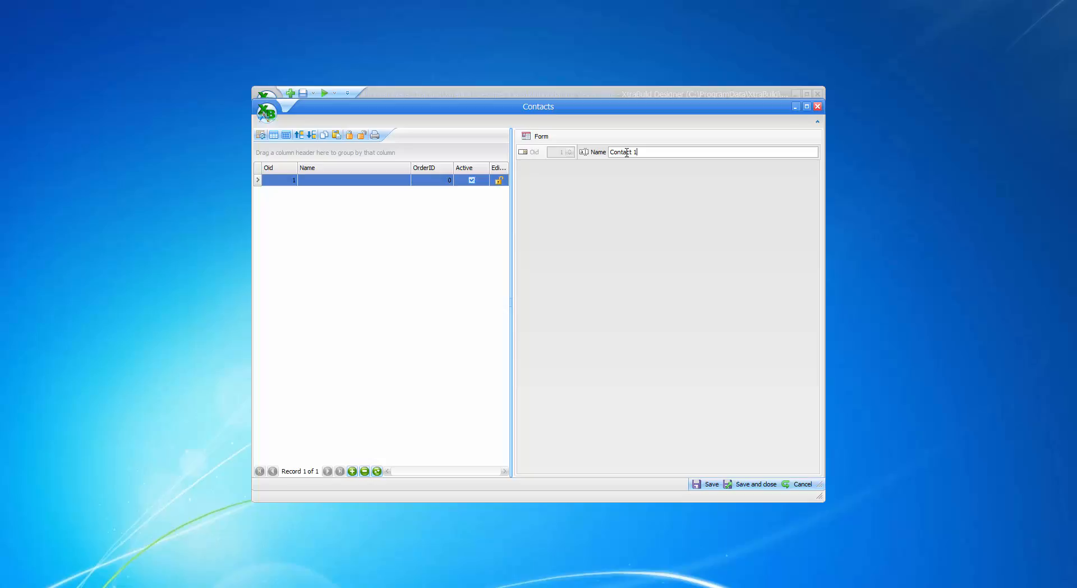
pyautogui.hotkey('ctrl', 'a')
pyautogui.hotkey('ctrl', 'c')
pyautogui.click(352, 471)
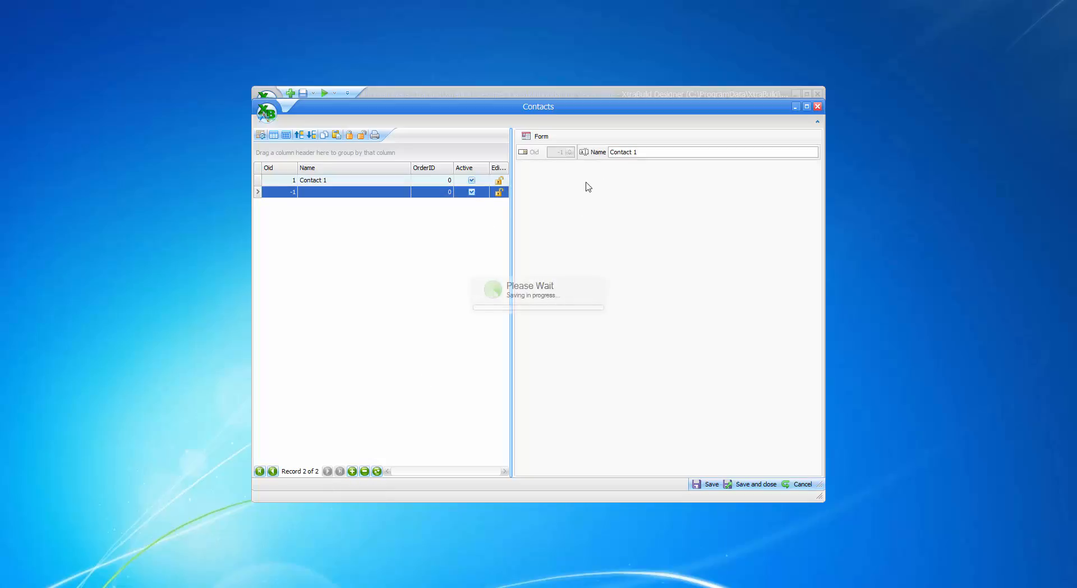
pyautogui.click(649, 152)
pyautogui.hotkey('ctrl', 'v')
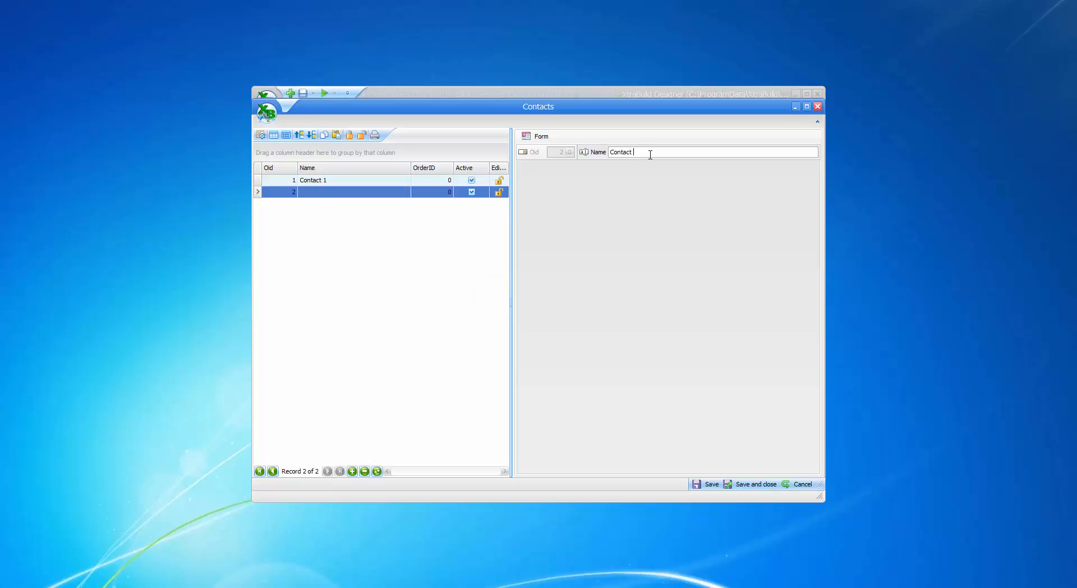
pyautogui.click(352, 471)
pyautogui.hotkey('ctrl', 'v')
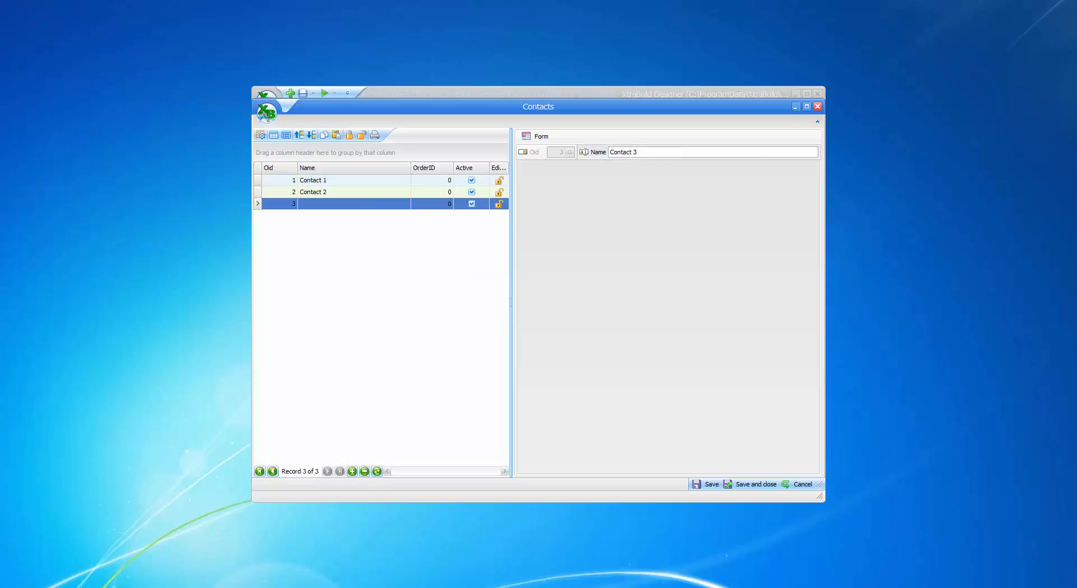
pyautogui.click(747, 484)
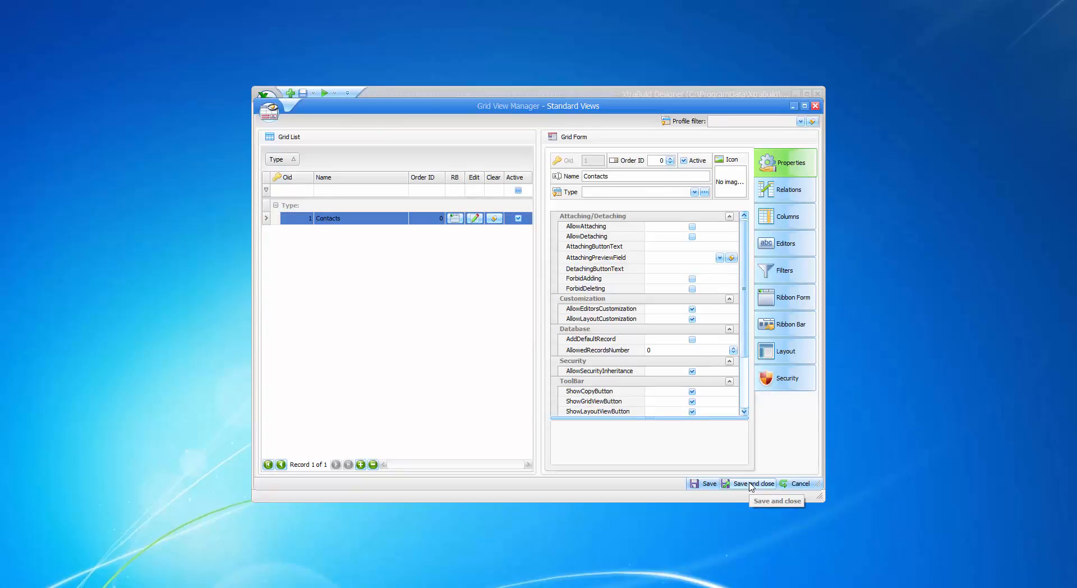
pyautogui.click(749, 484)
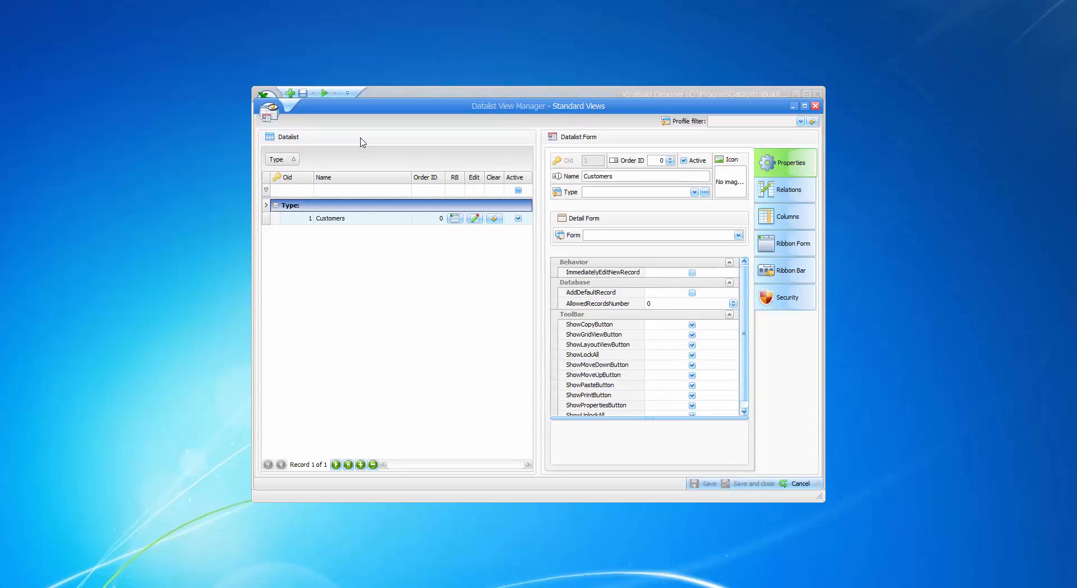
# Open the Customers datalist view from the Datalist View Manager, examine its customer records, and save and close it
pyautogui.click(333, 220)
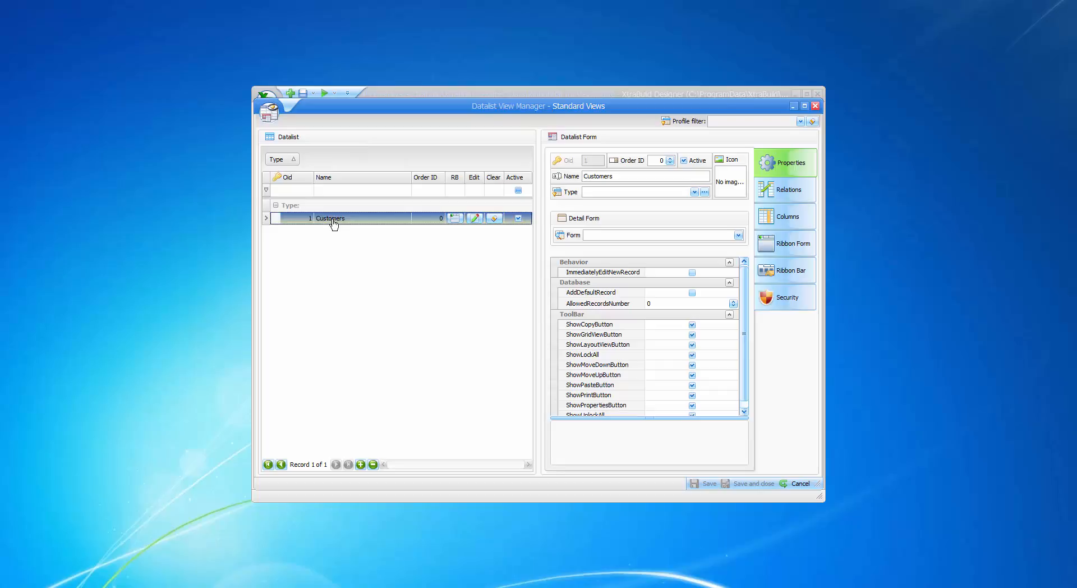
pyautogui.click(475, 218)
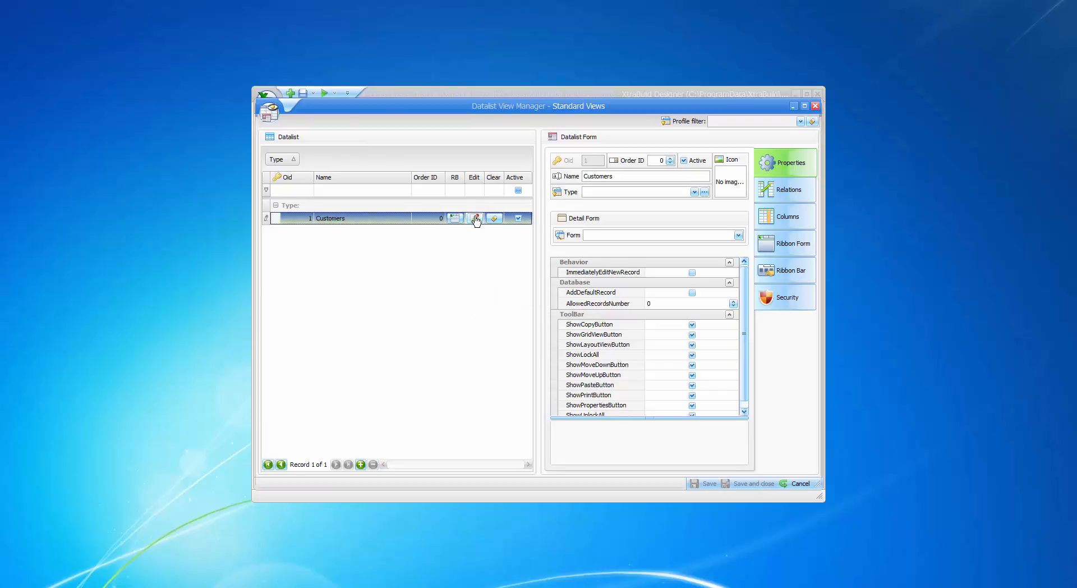
pyautogui.click(476, 219)
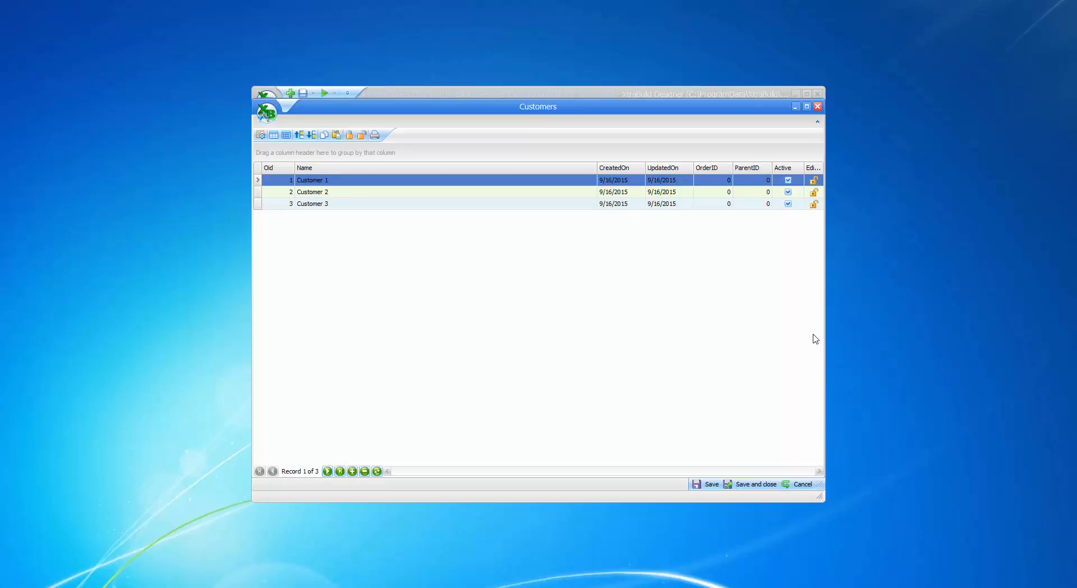
pyautogui.click(332, 181)
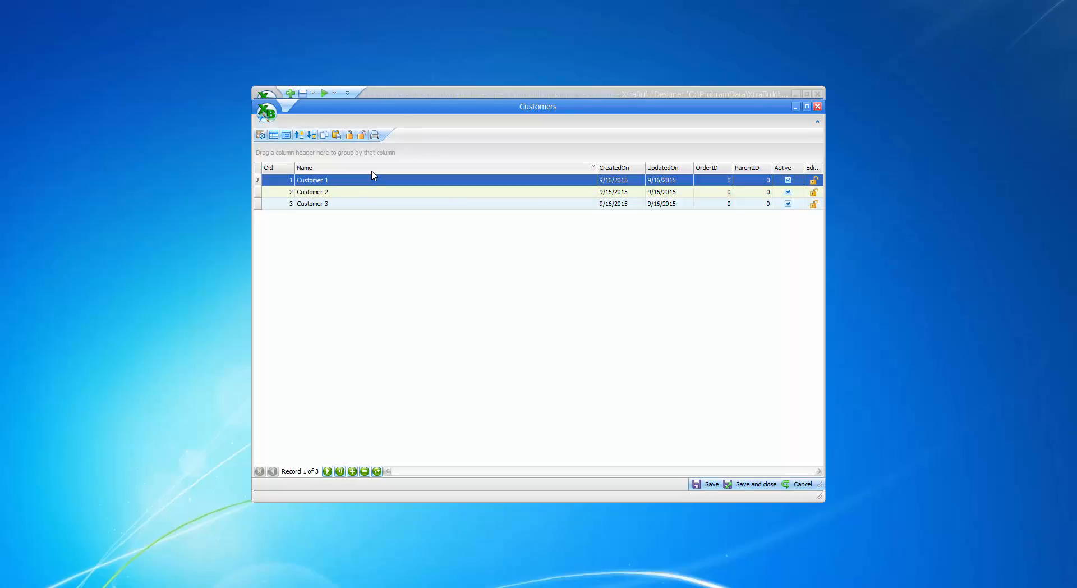
pyautogui.click(326, 194)
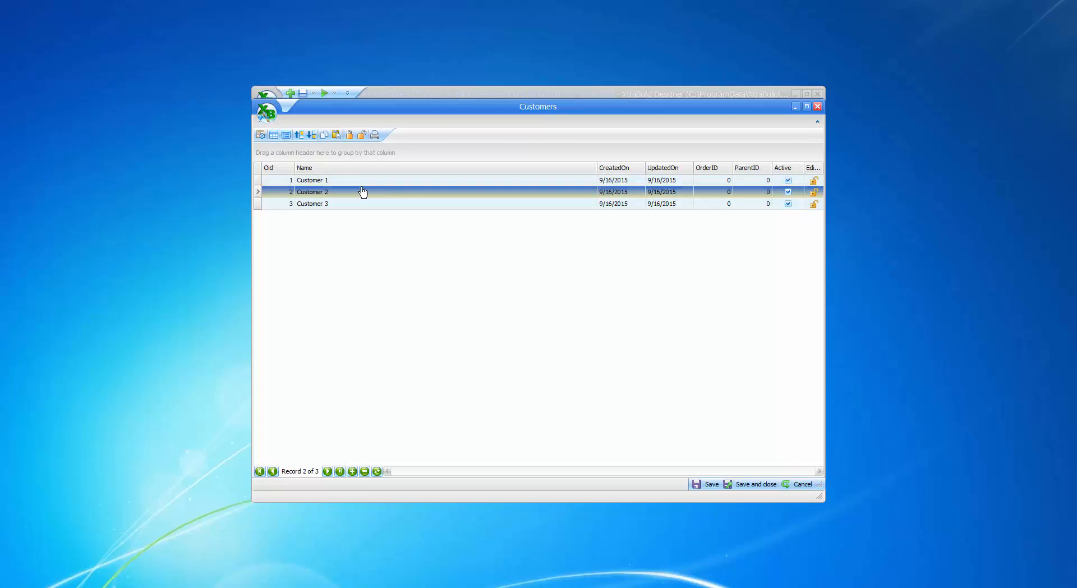
pyautogui.click(749, 486)
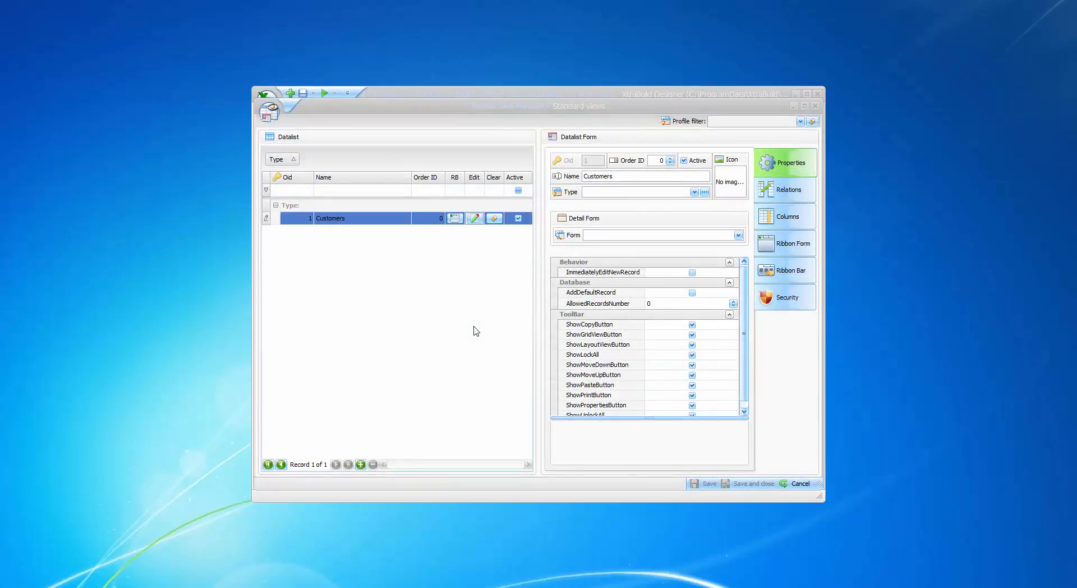
# Open the RibbonBar Designer for the Customers datalist view and add a tab containing one group with three buttons
pyautogui.click(454, 220)
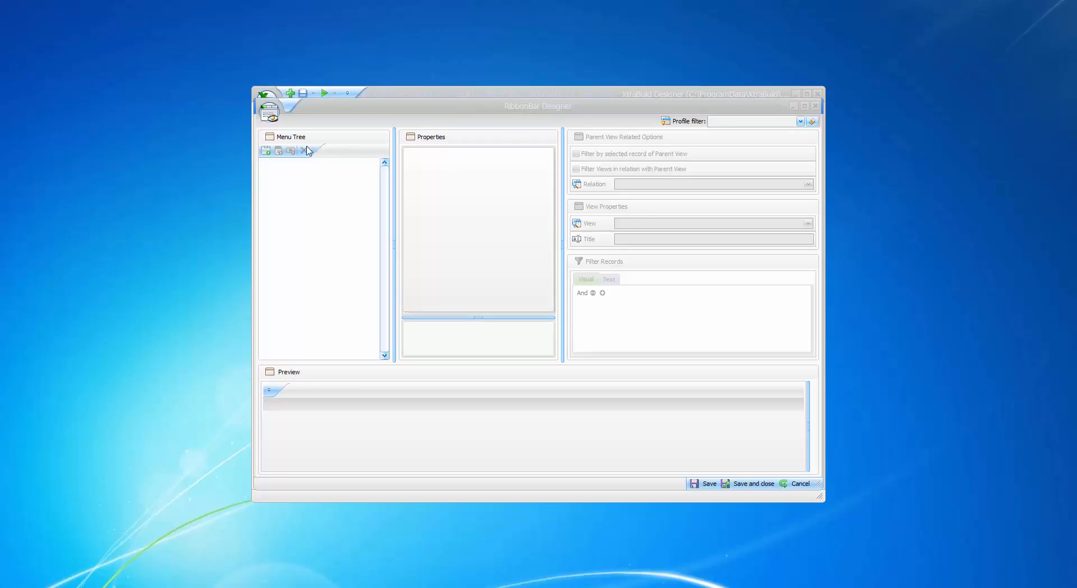
pyautogui.click(266, 151)
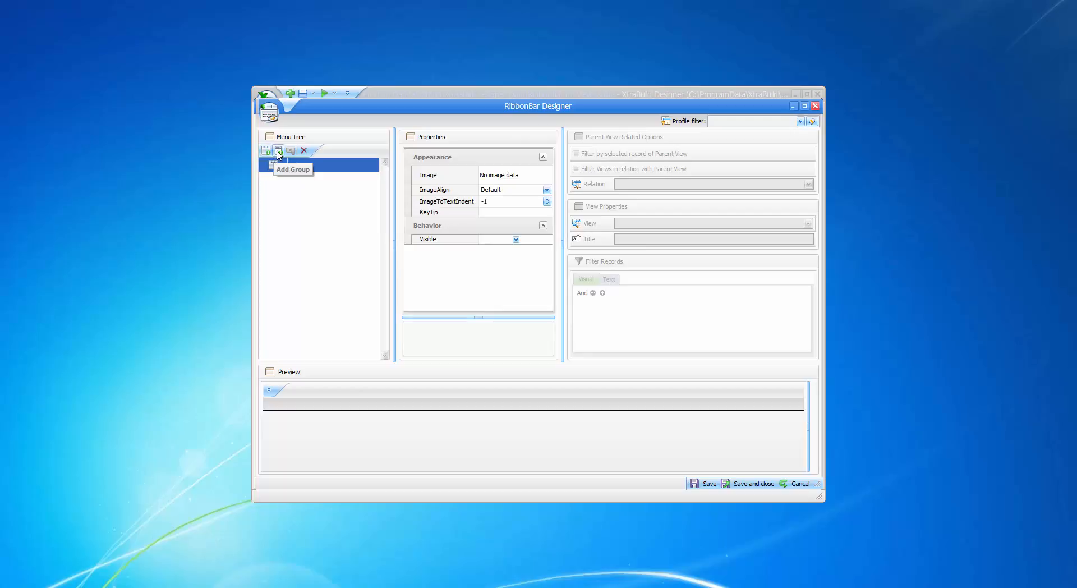
pyautogui.click(276, 152)
pyautogui.click(290, 151)
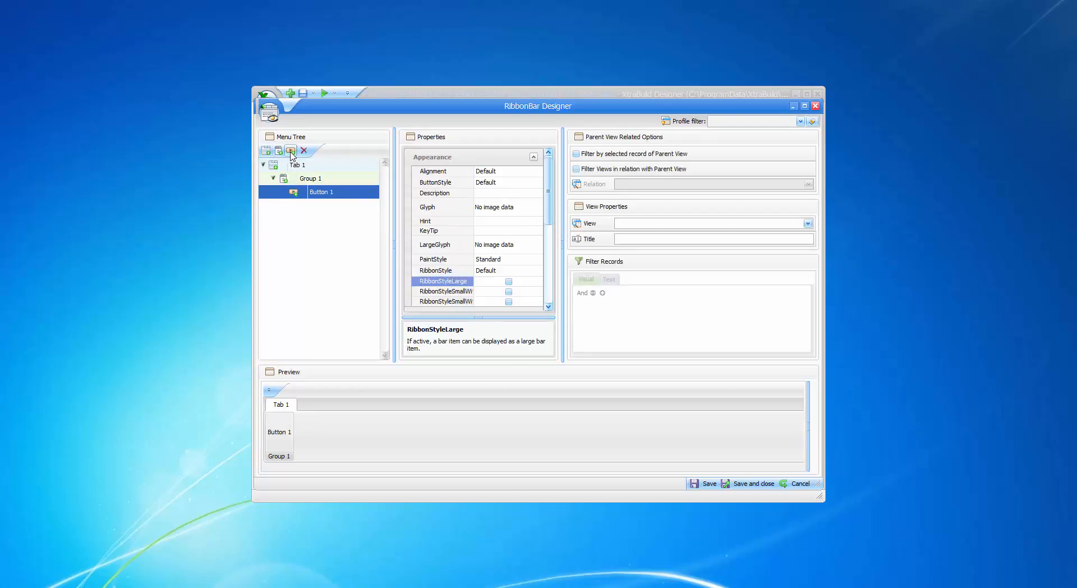
pyautogui.click(291, 151)
pyautogui.click(291, 152)
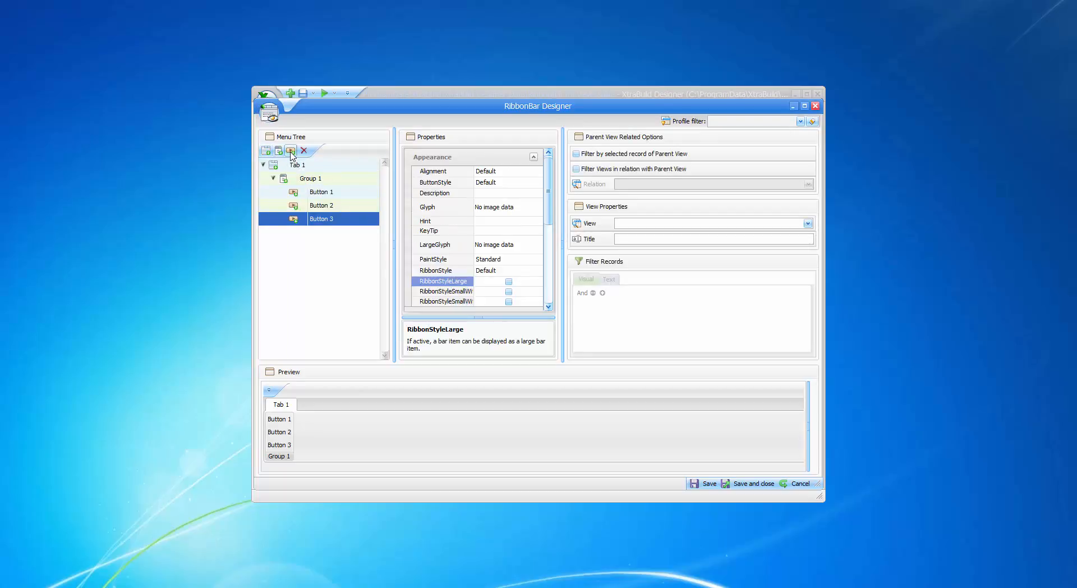
# Enable the RibbonStyleLarge property for Button 1, Button 2 and Button 3
pyautogui.click(325, 196)
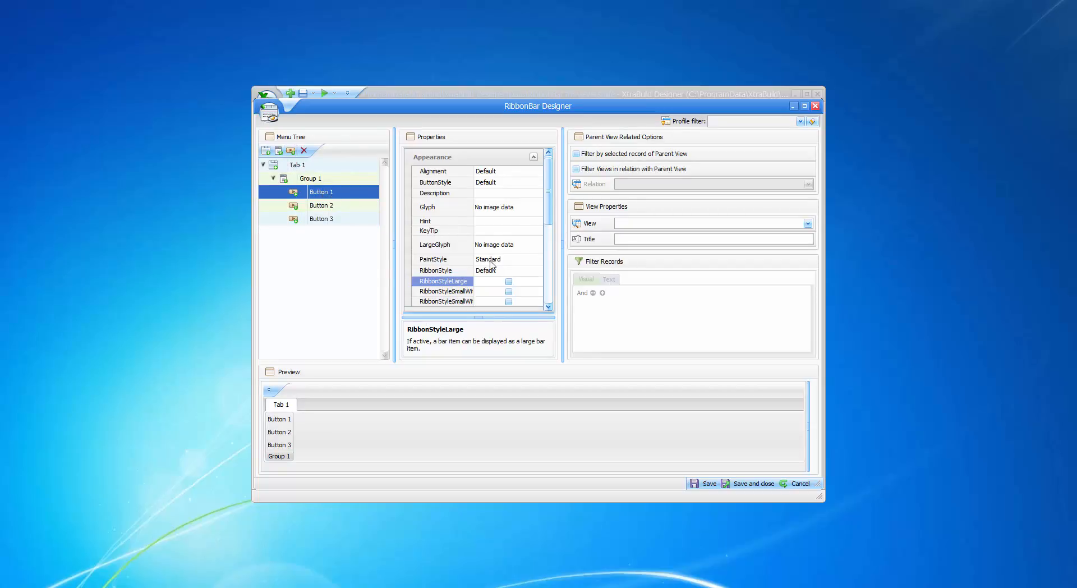
pyautogui.scroll(-1, 551, 207)
pyautogui.scroll(-3, 551, 208)
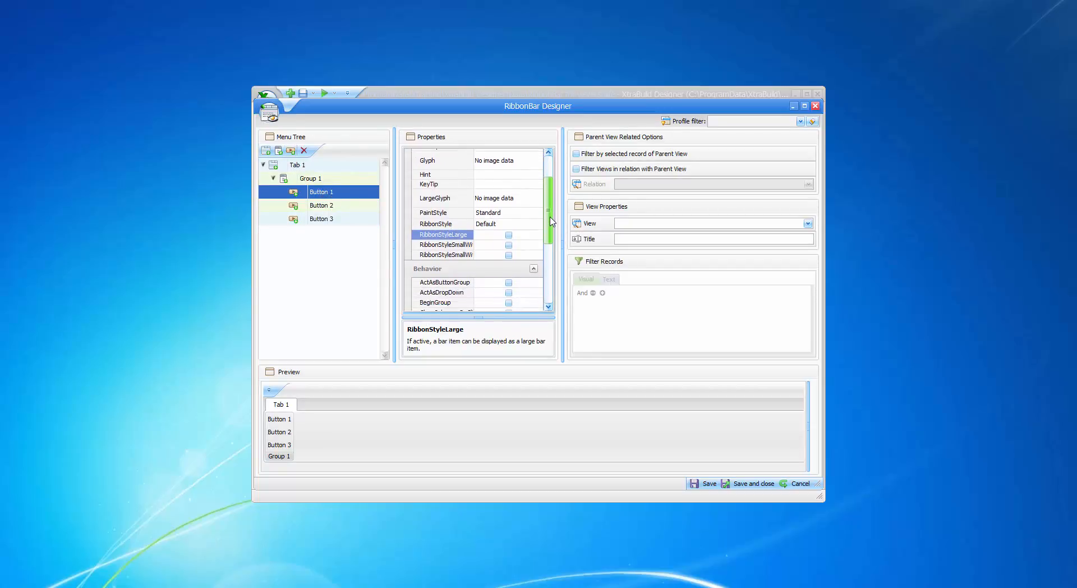
pyautogui.click(509, 236)
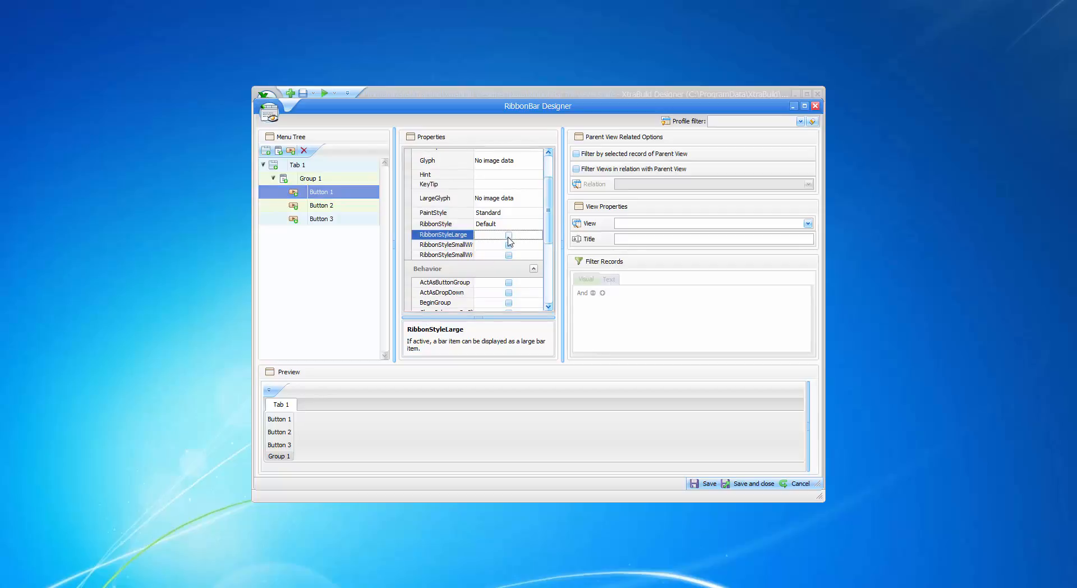
pyautogui.click(330, 205)
pyautogui.click(509, 236)
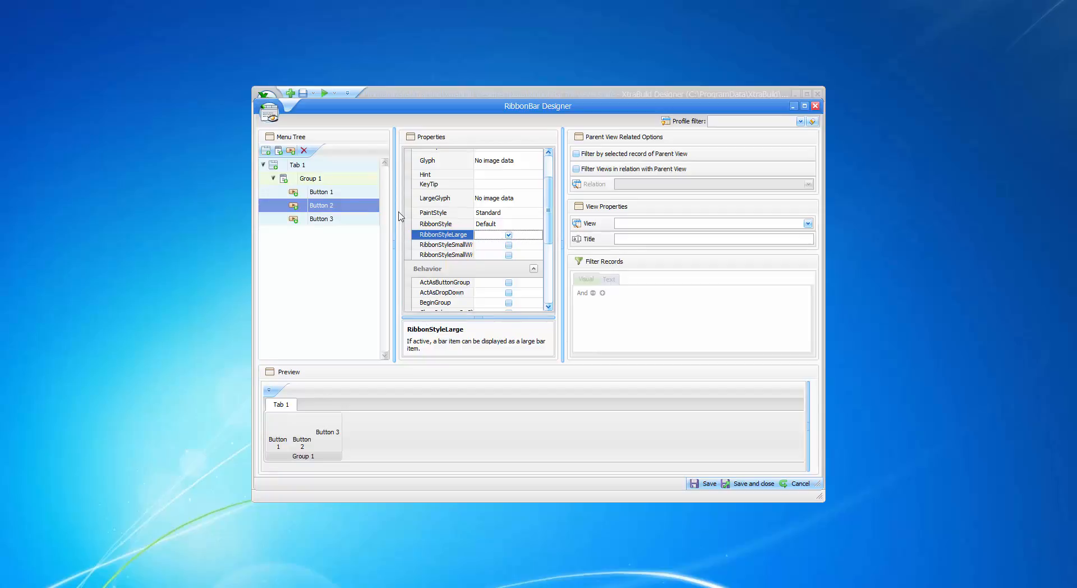
pyautogui.click(326, 219)
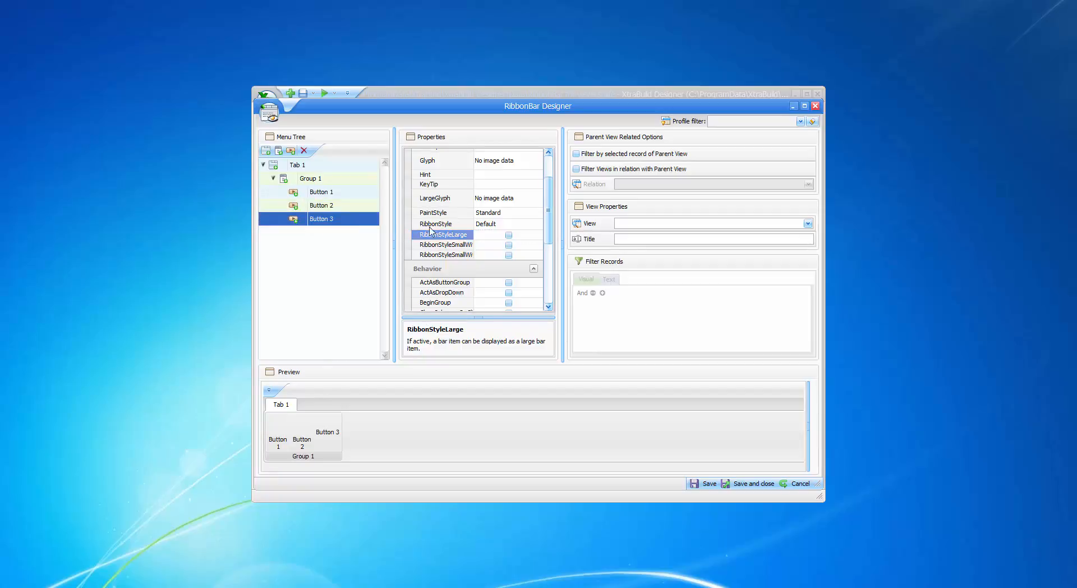
pyautogui.click(509, 236)
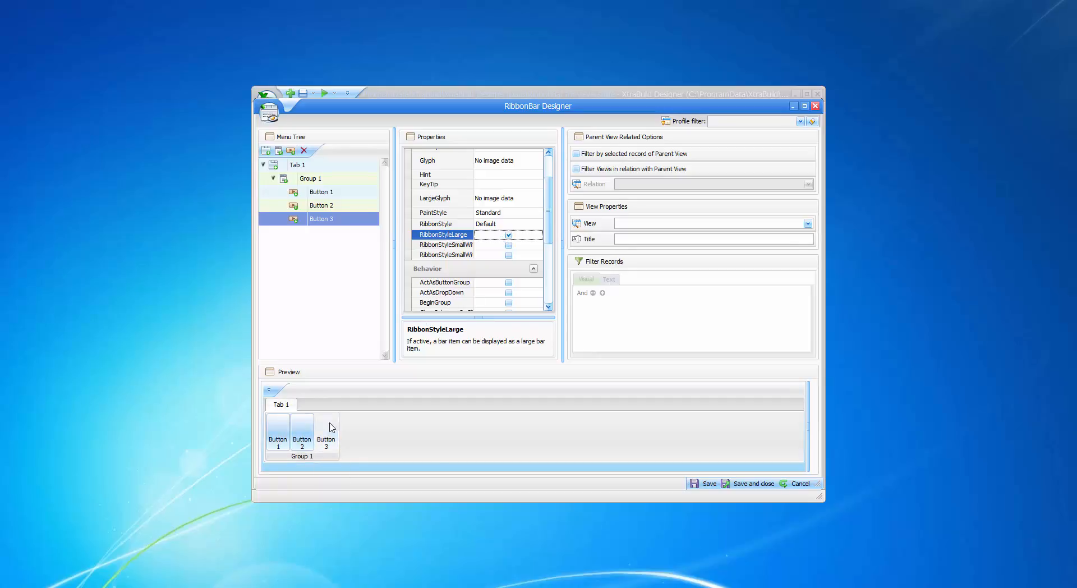
# Load the Data picture from the Resources folder as the LargeGlyph image of Button 3
pyautogui.click(497, 201)
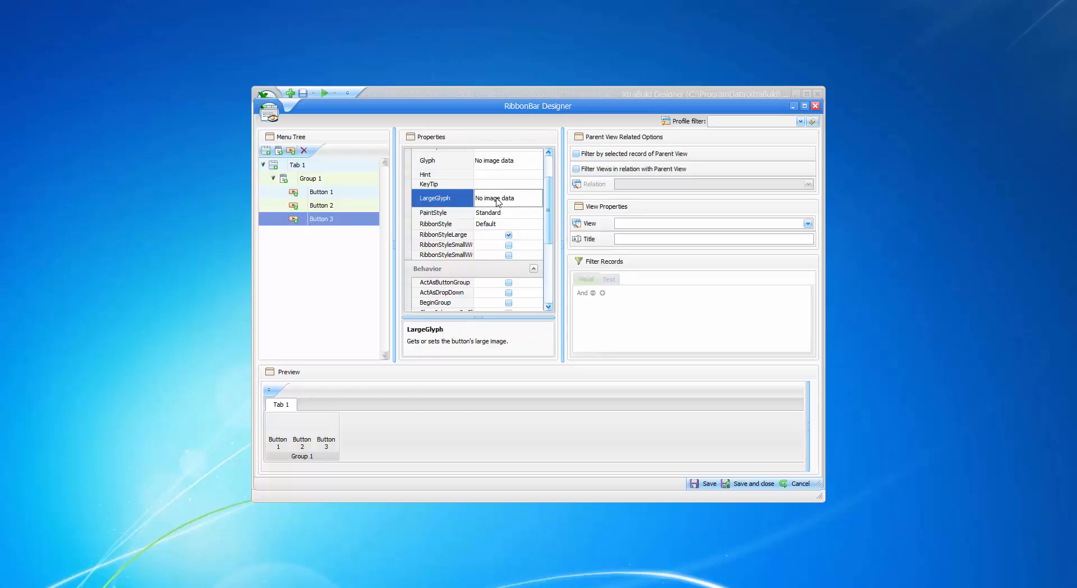
pyautogui.rightClick(497, 201)
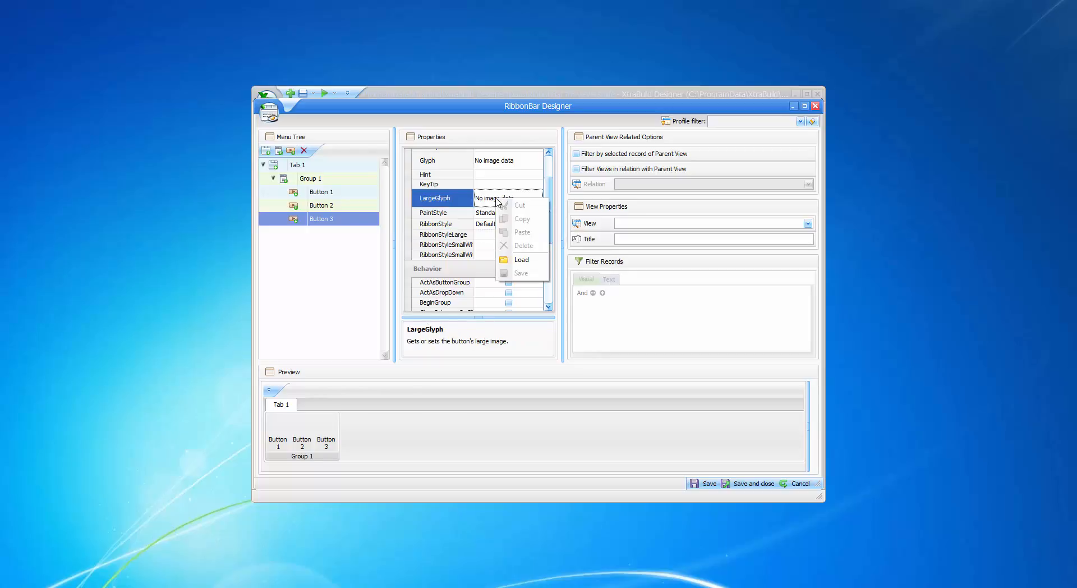
pyautogui.click(518, 261)
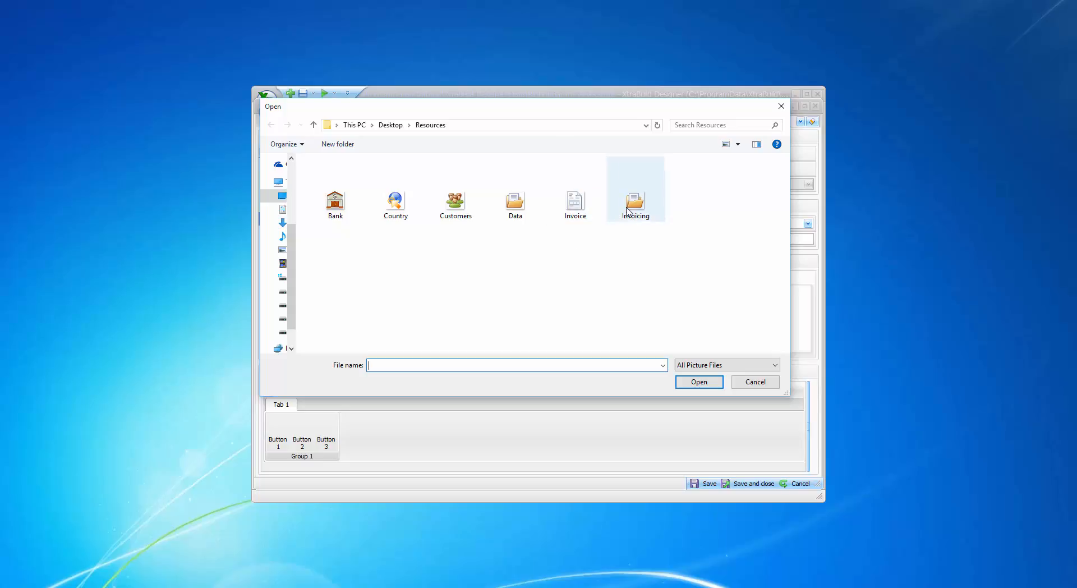
pyautogui.click(517, 205)
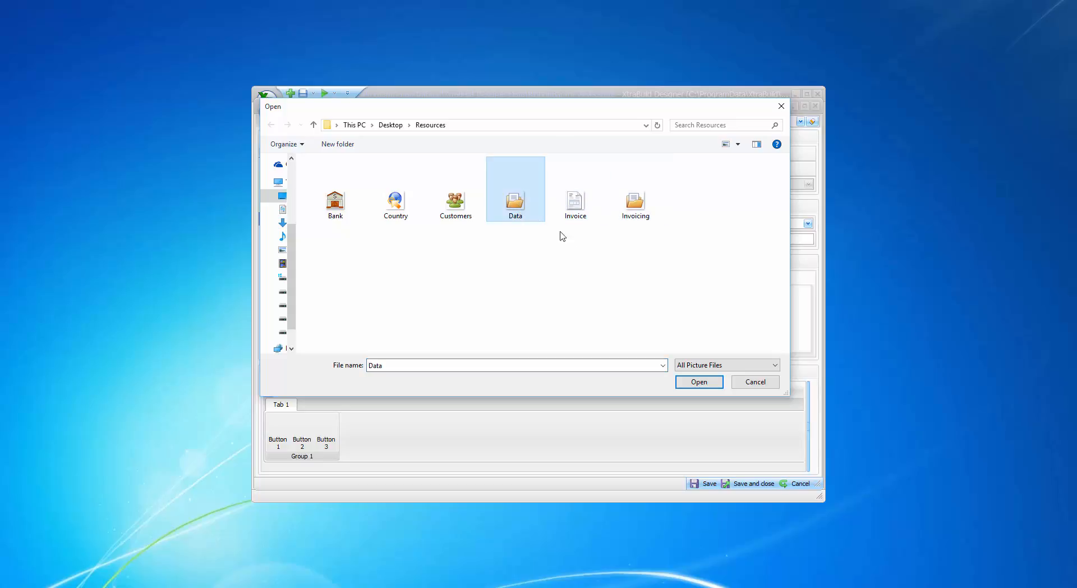
pyautogui.click(696, 382)
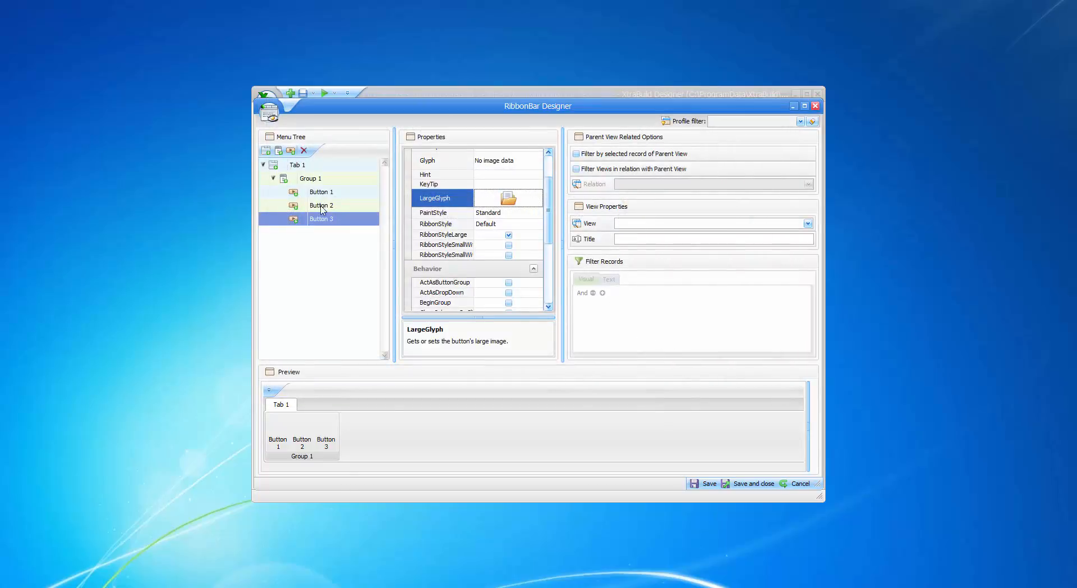
# Load the Data picture from the Resources folder as the LargeGlyph image of Button 2
pyautogui.click(372, 210)
pyautogui.click(496, 201)
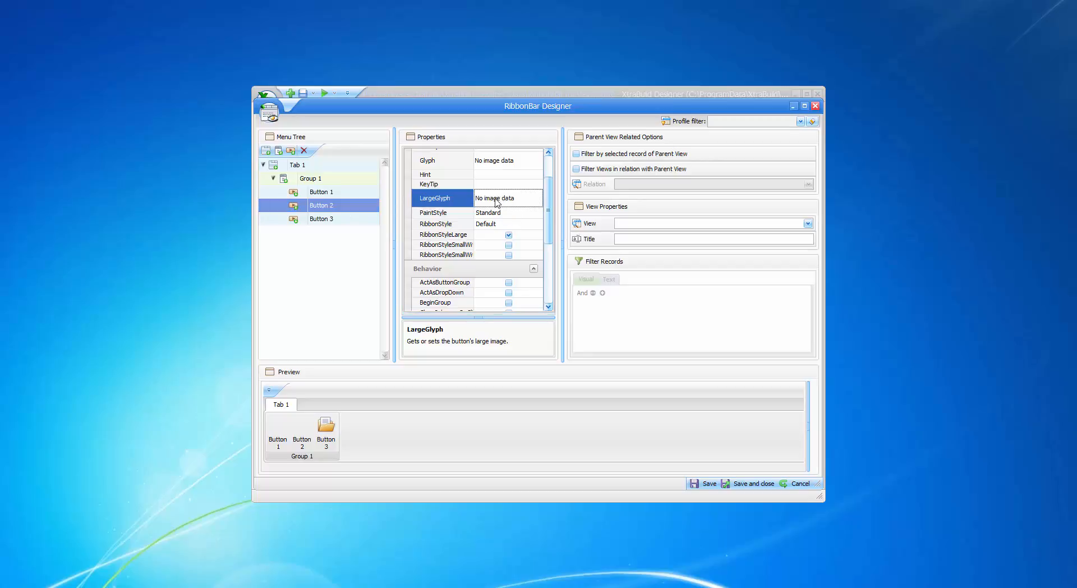
pyautogui.rightClick(497, 201)
pyautogui.click(518, 264)
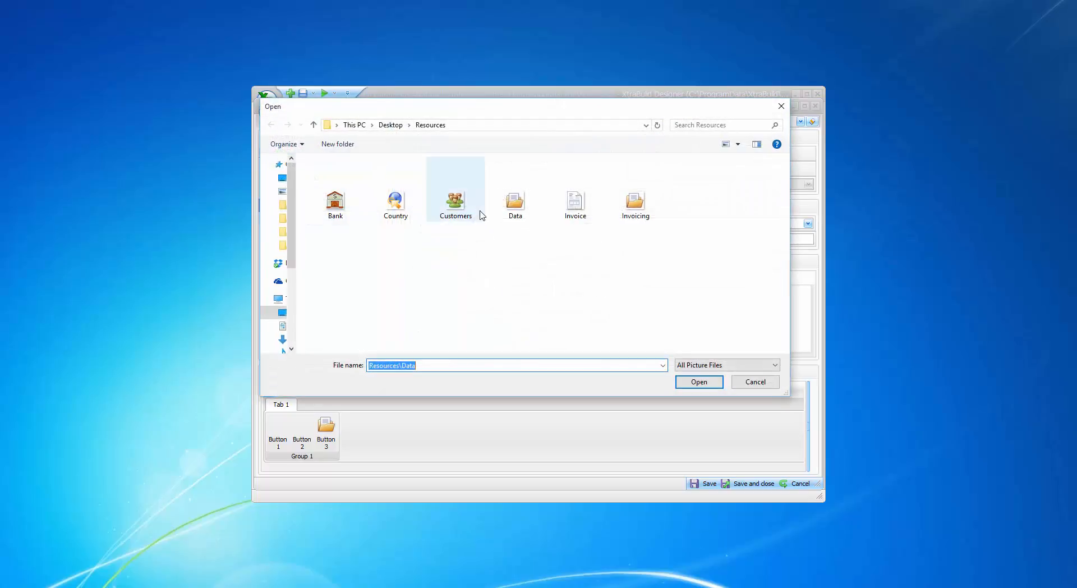
pyautogui.click(516, 205)
pyautogui.click(698, 381)
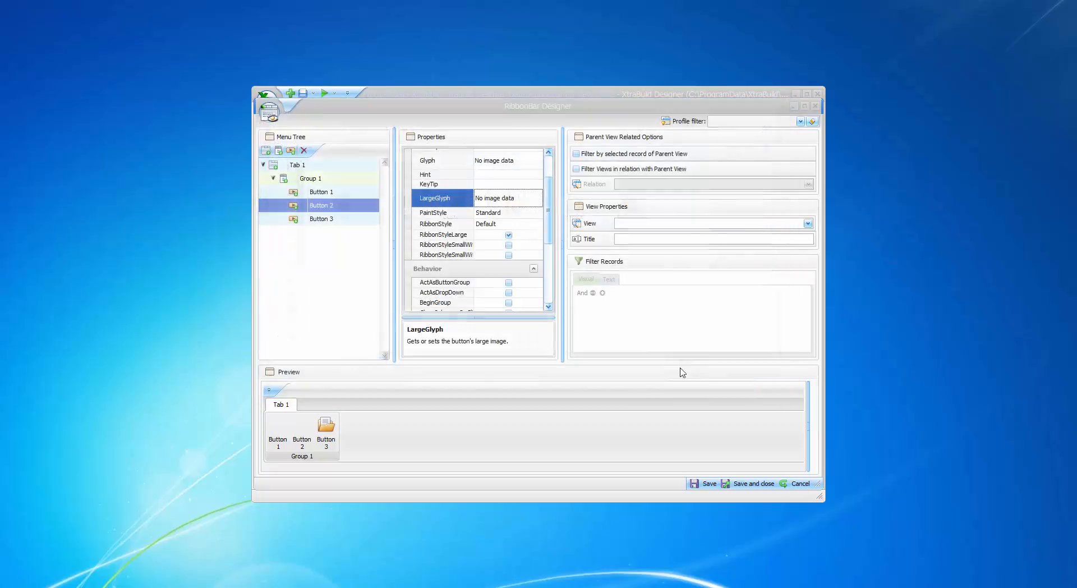
# Load the Data picture as the LargeGlyph image of Button 1 and save the ribbon bar
pyautogui.click(324, 193)
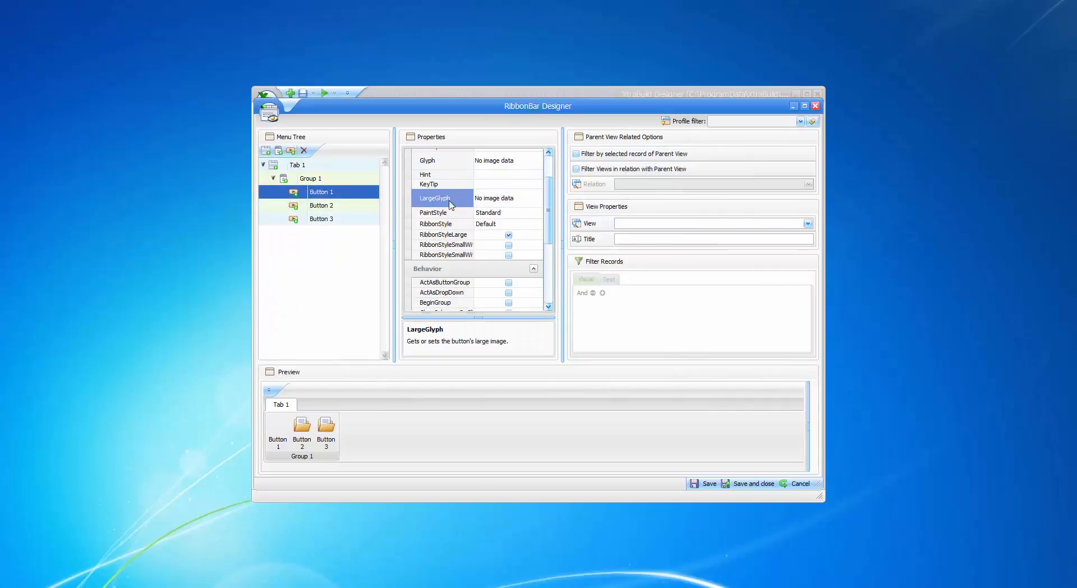
pyautogui.click(494, 200)
pyautogui.rightClick(494, 202)
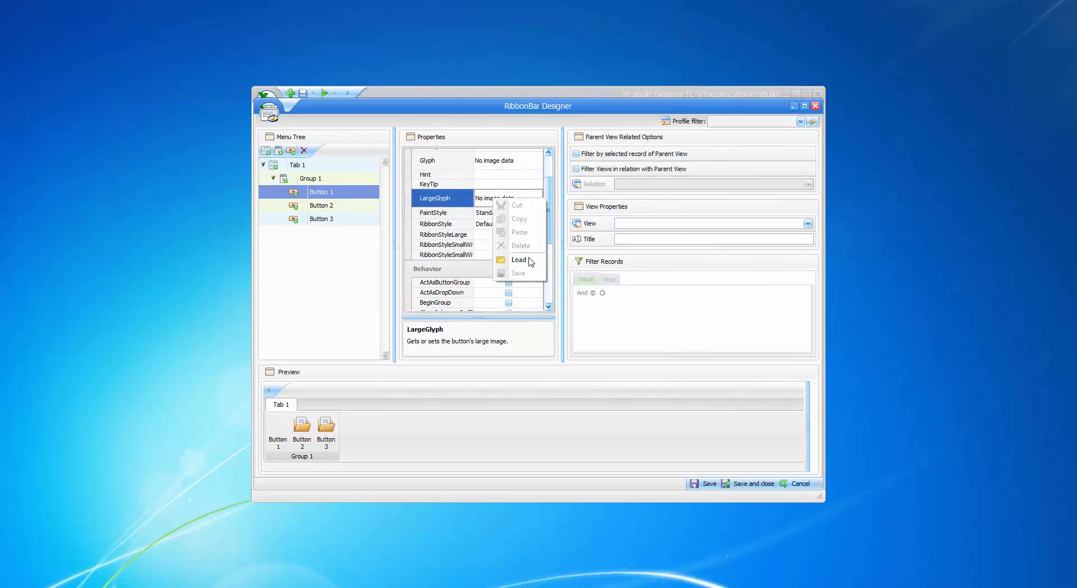
pyautogui.click(527, 265)
pyautogui.click(519, 212)
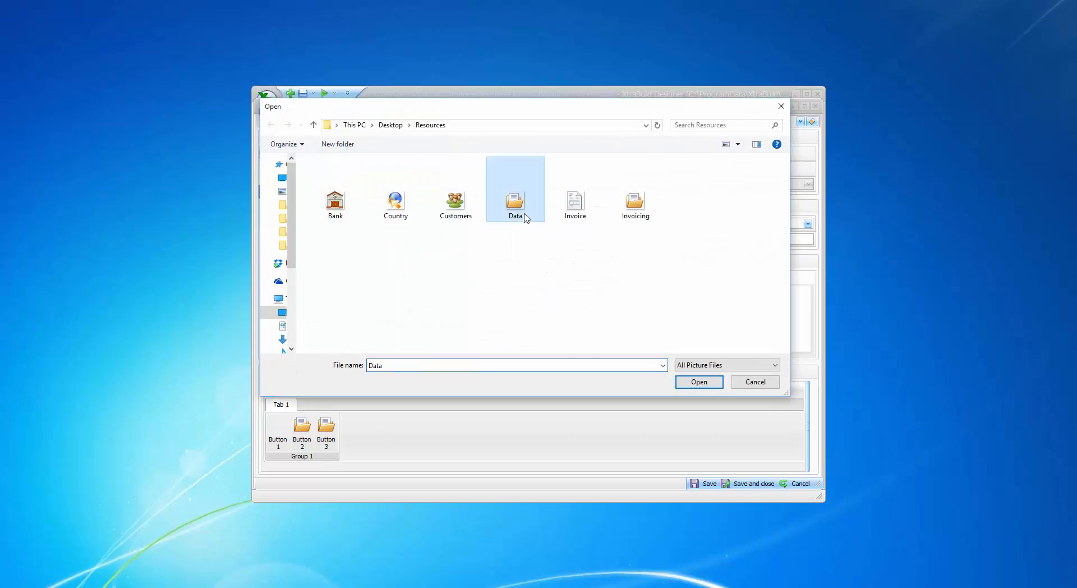
pyautogui.click(692, 381)
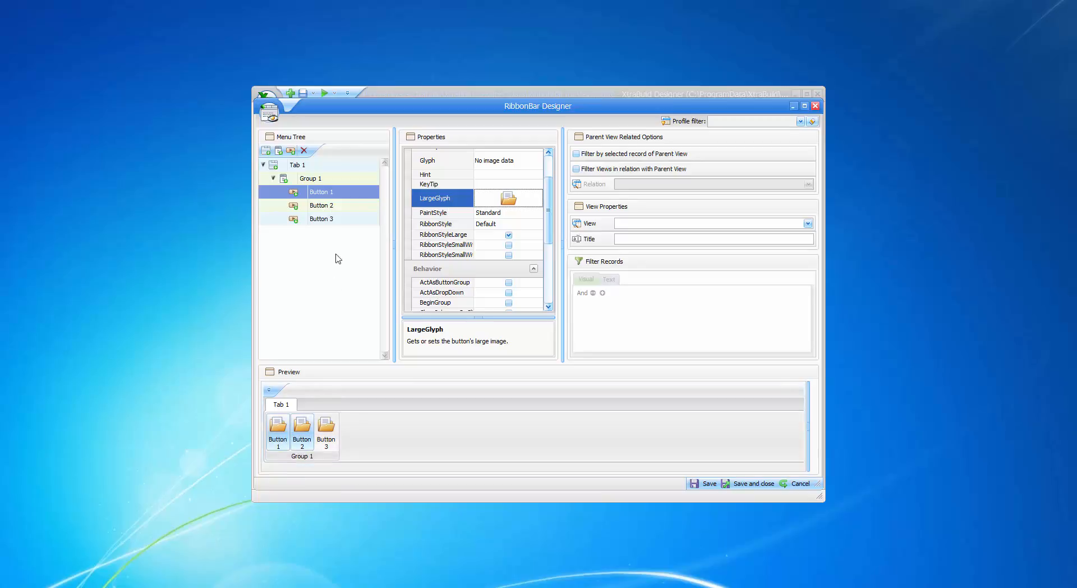
pyautogui.click(315, 194)
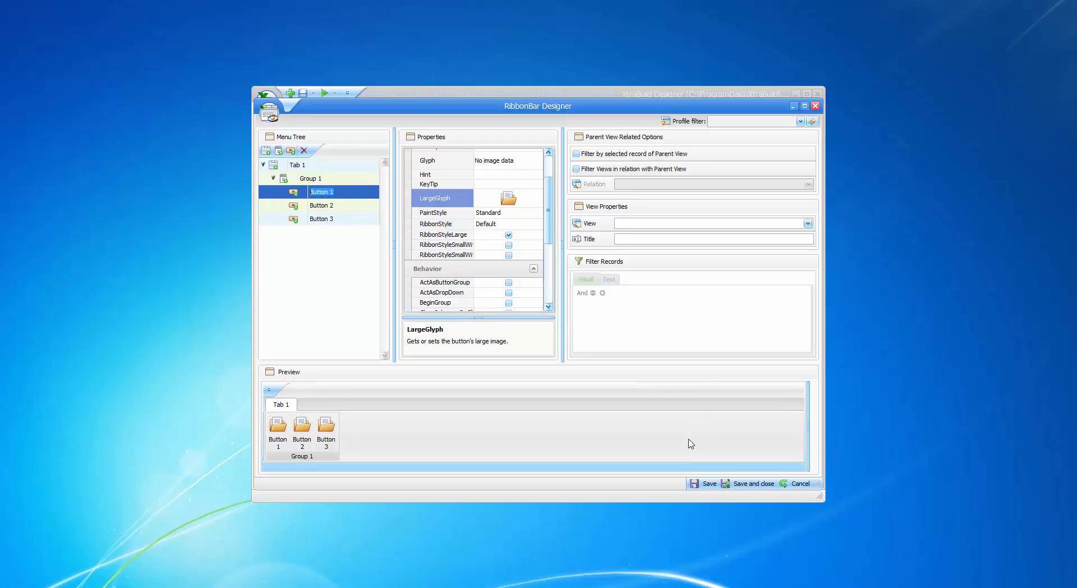
pyautogui.click(696, 485)
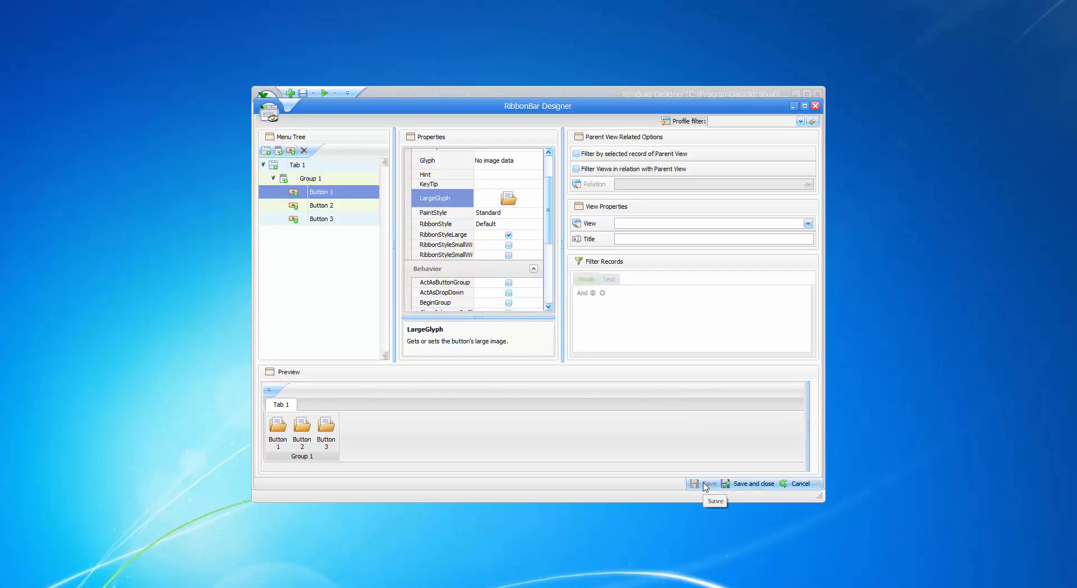
# Assign the Contacts grid view with the title All Contacts to Button 1, and save and close the RibbonBar Designer
pyautogui.click(317, 192)
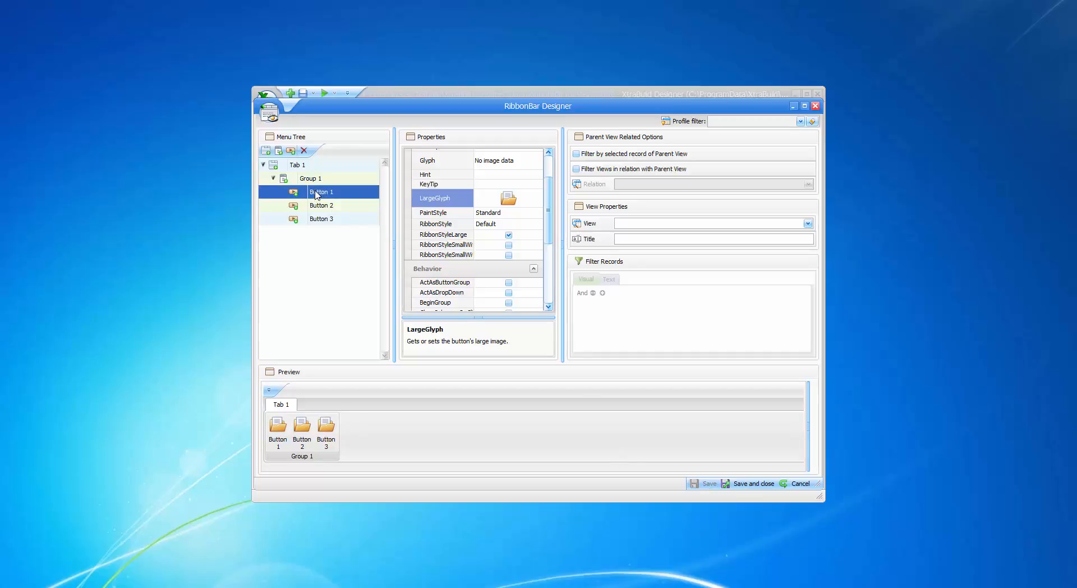
pyautogui.click(317, 192)
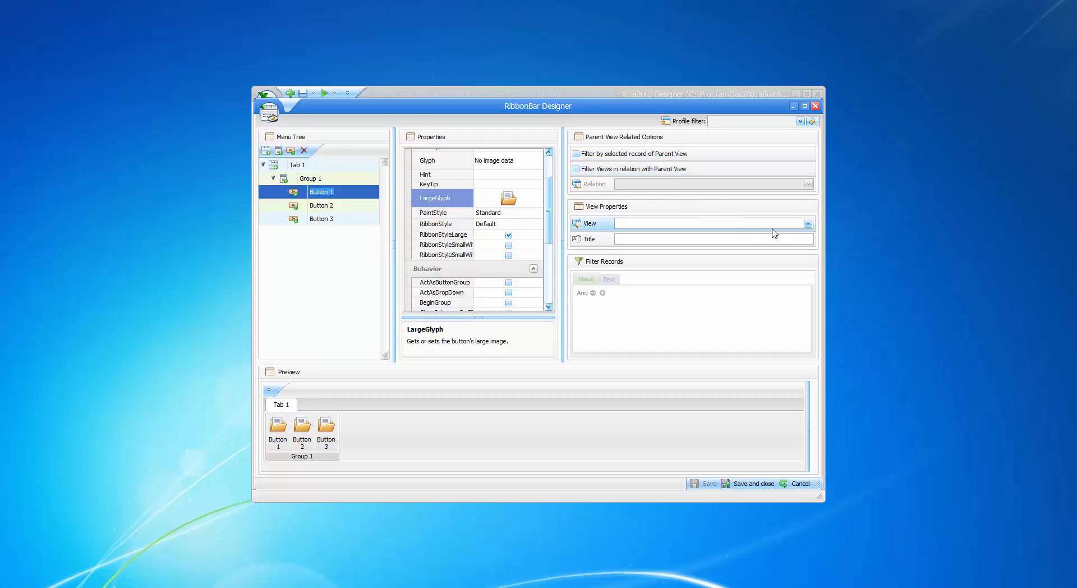
pyautogui.click(807, 223)
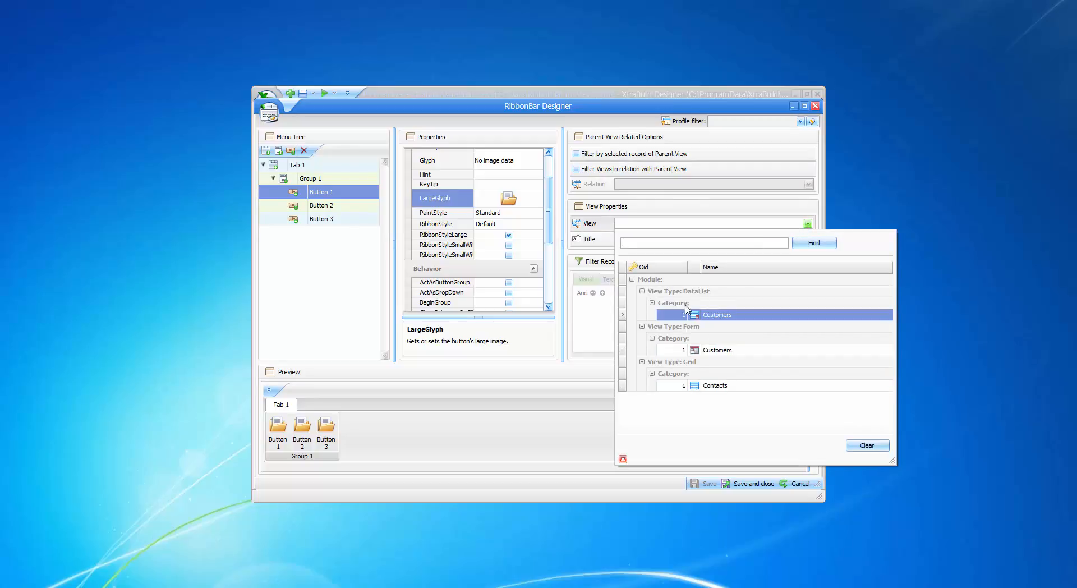
pyautogui.click(723, 385)
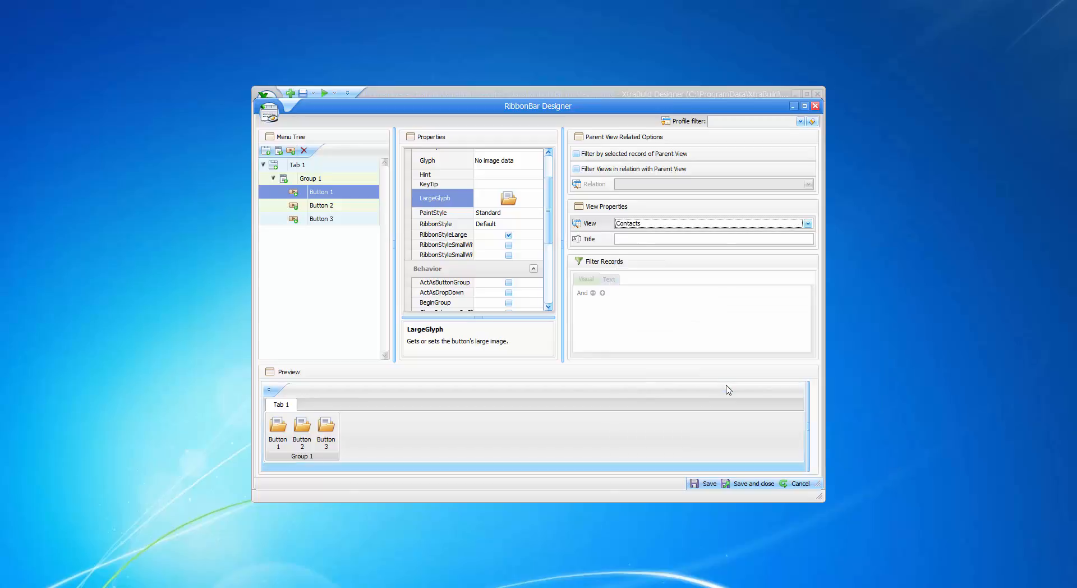
pyautogui.click(627, 242)
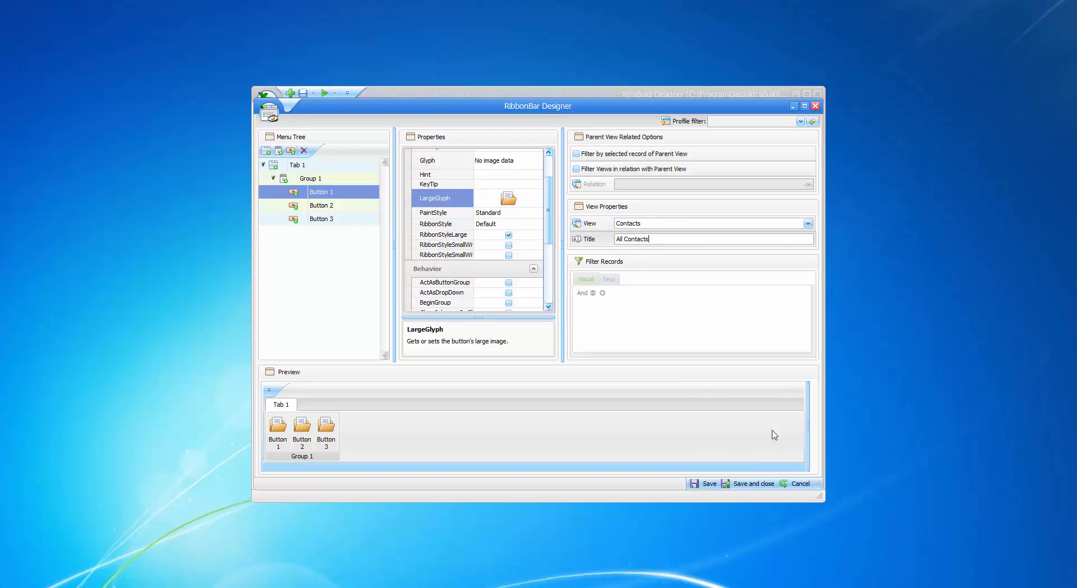
pyautogui.click(702, 484)
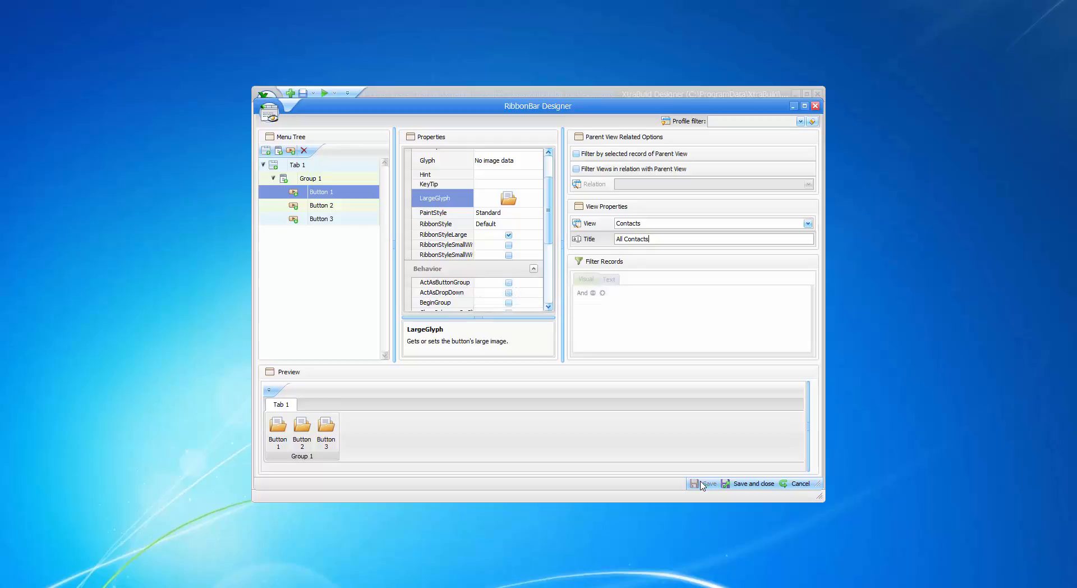
pyautogui.click(746, 484)
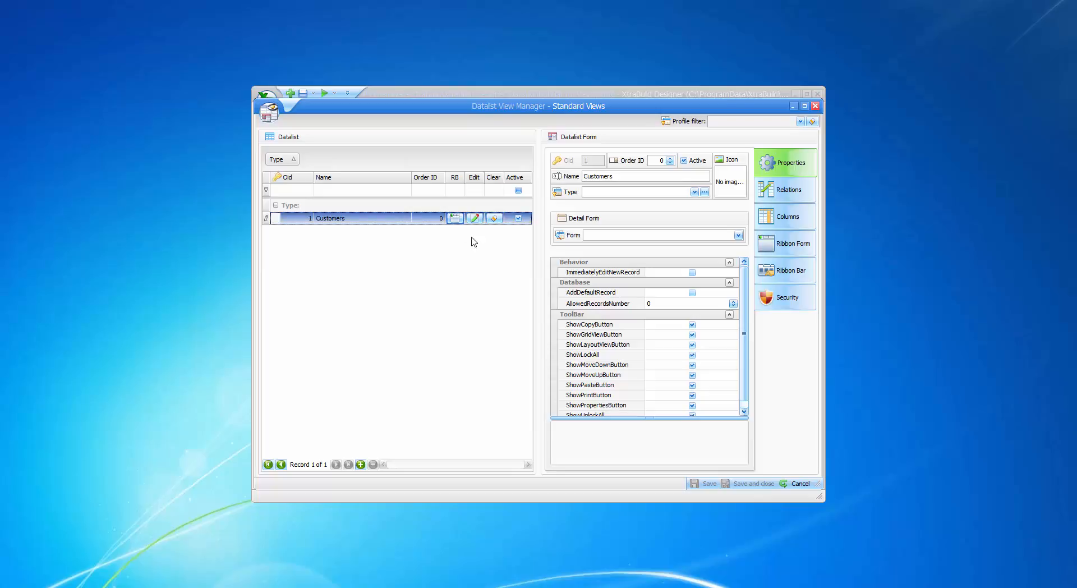
# Open the Customers datalist view, test Button 1 with Customer 1 and Customer 2 selected, and close the view
pyautogui.click(474, 218)
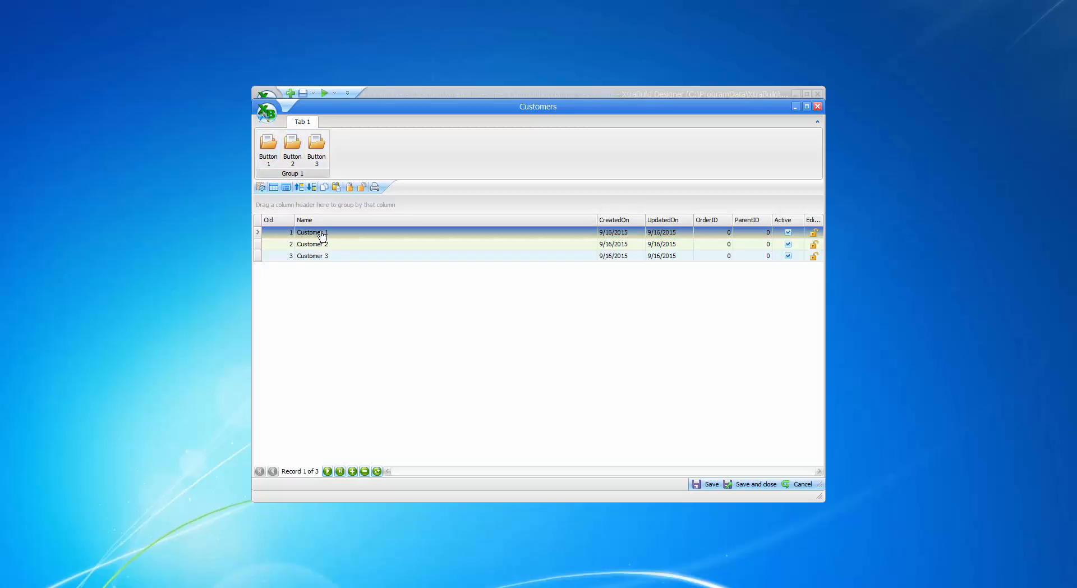
pyautogui.click(266, 149)
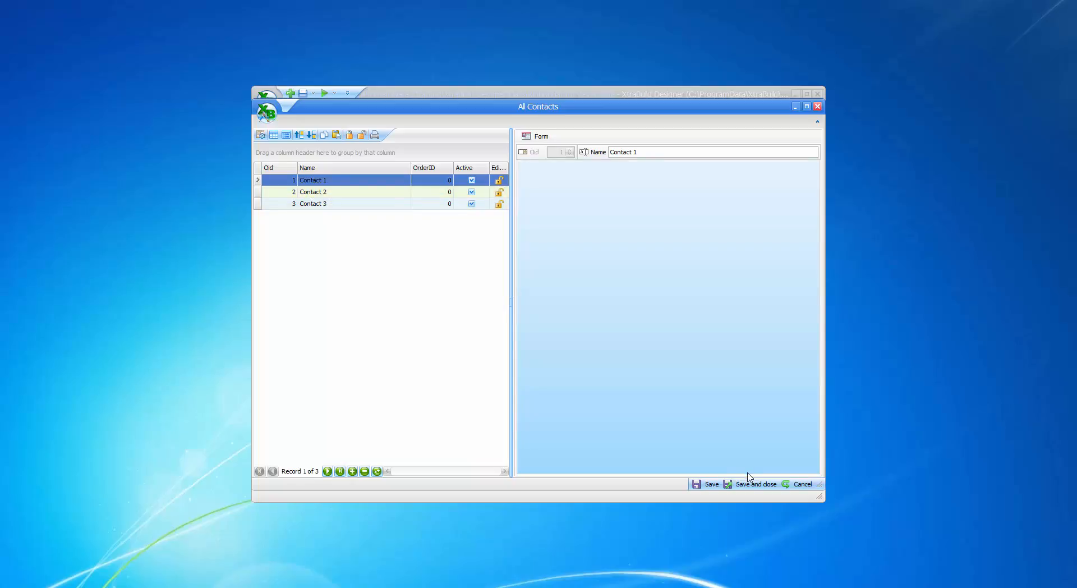
pyautogui.click(747, 485)
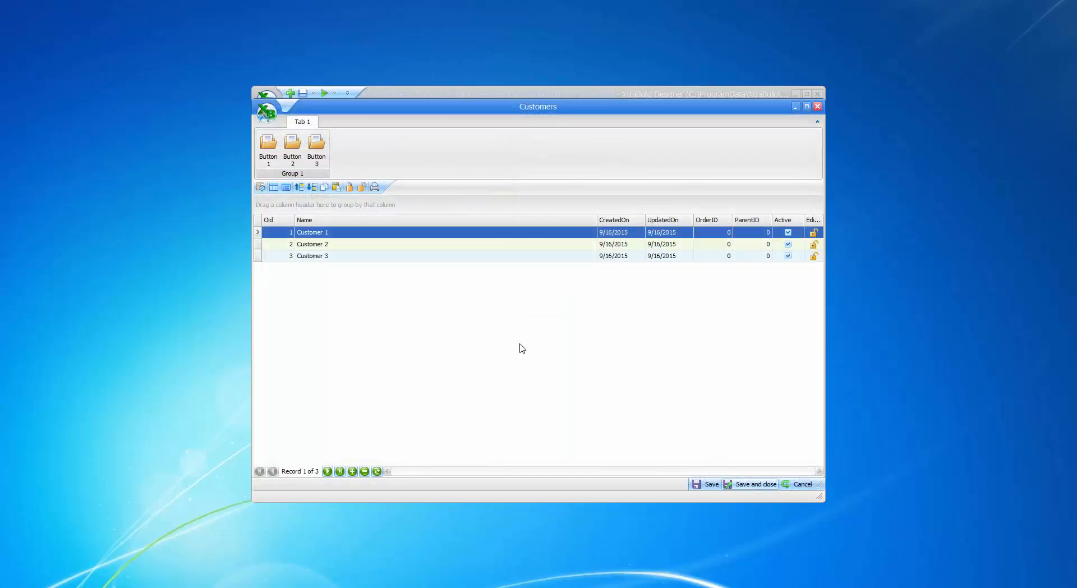
pyautogui.click(332, 245)
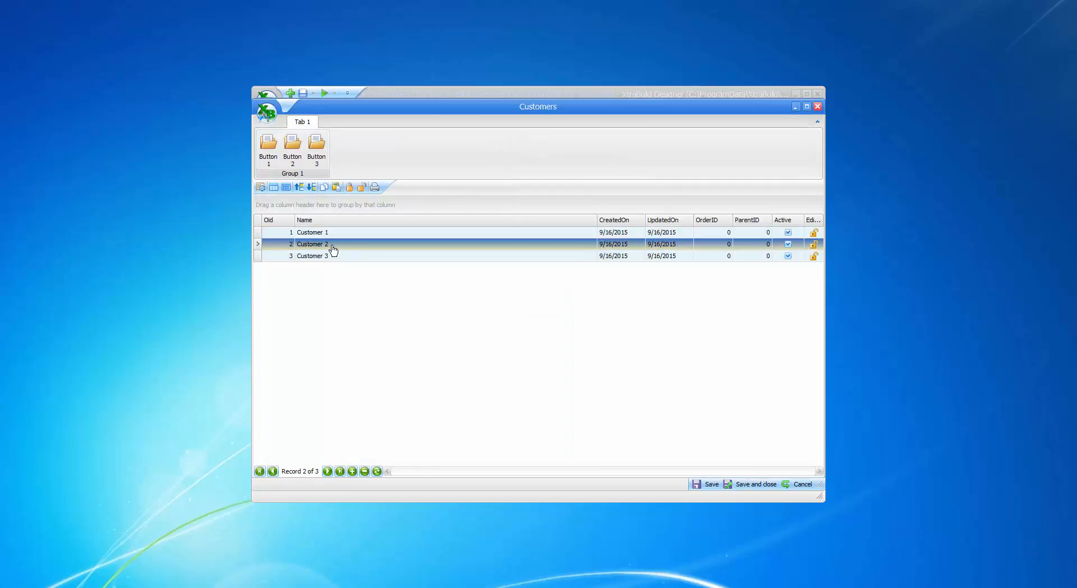
pyautogui.click(267, 151)
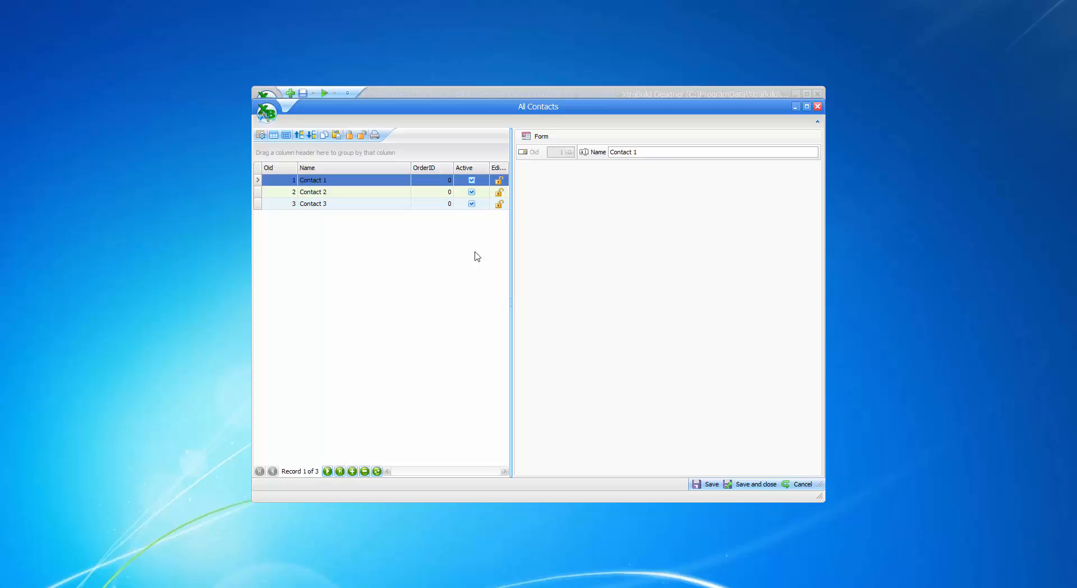
pyautogui.click(752, 484)
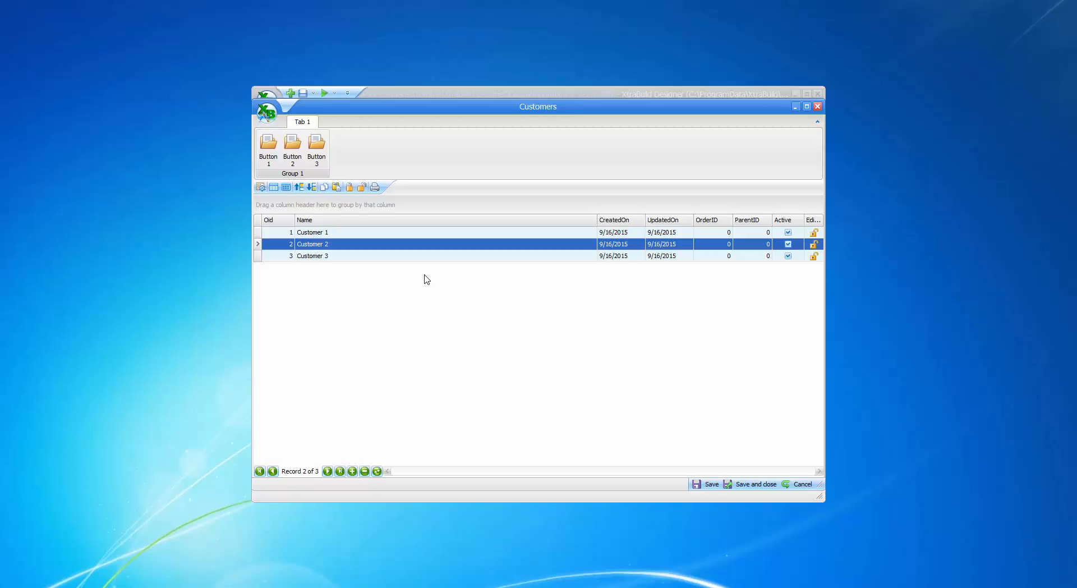
pyautogui.click(752, 484)
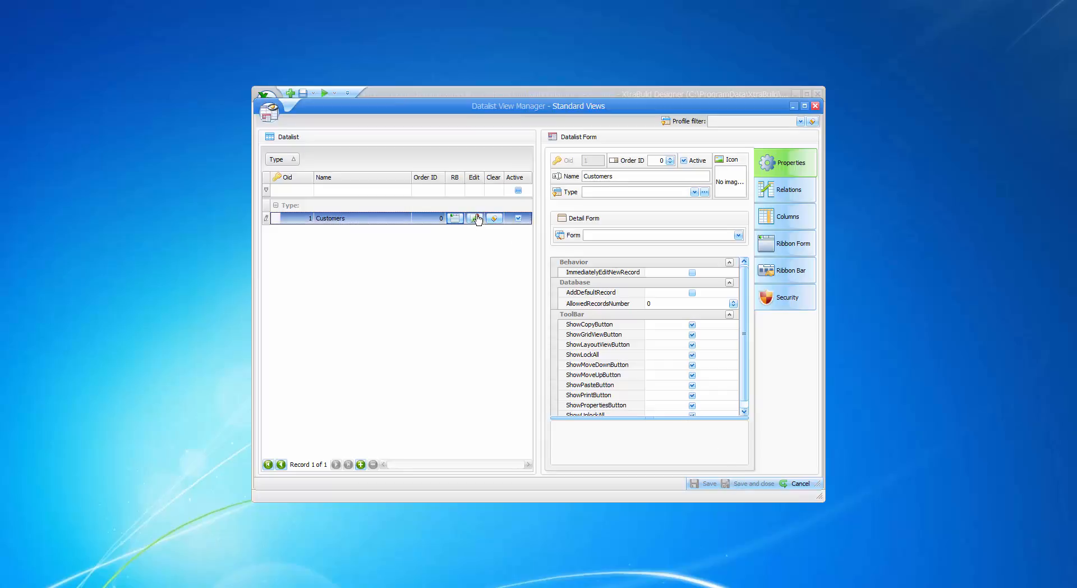
# In the Customers ribbon bar, filter Button 2 by the parent view's selected record, assign the Customers form titled Detail View, and save and close
pyautogui.click(454, 218)
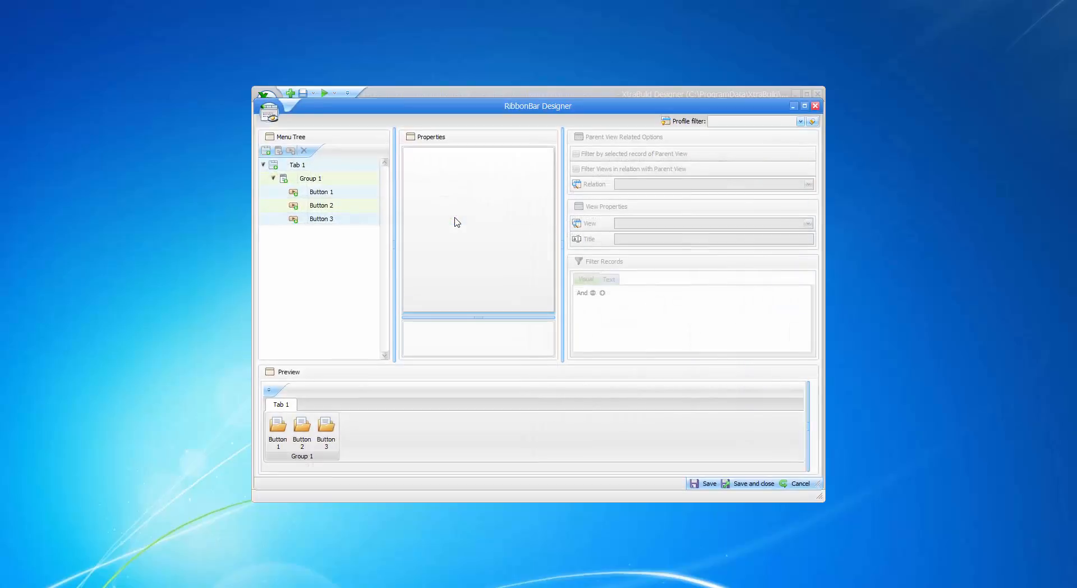
pyautogui.click(334, 207)
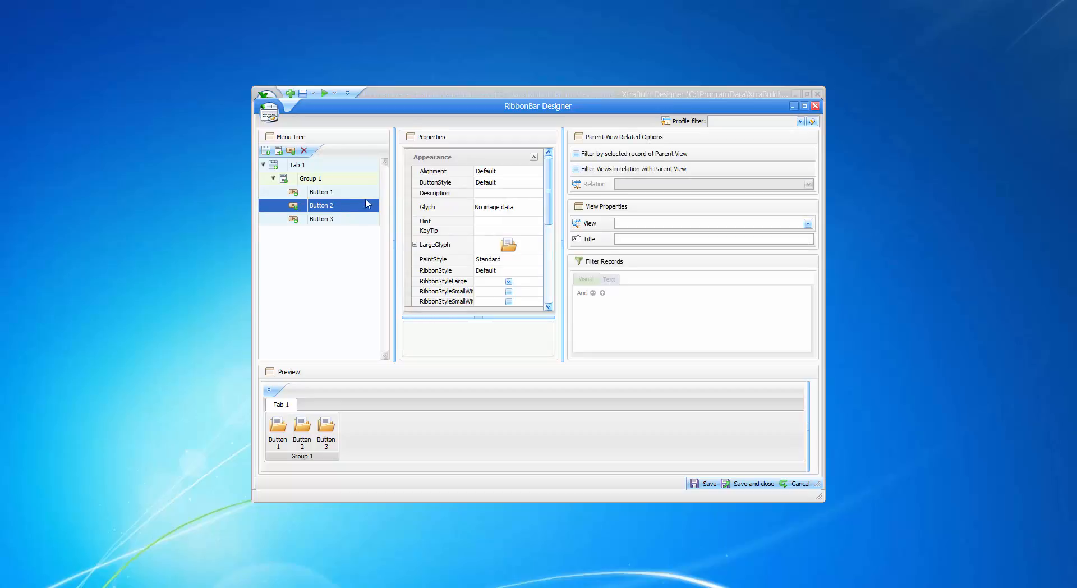
pyautogui.click(577, 153)
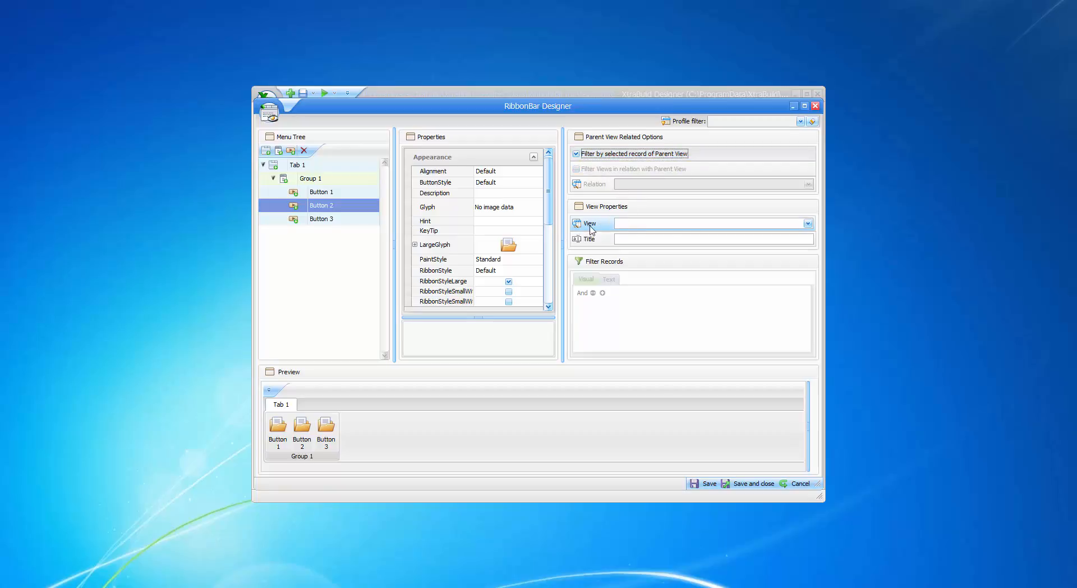
pyautogui.click(808, 224)
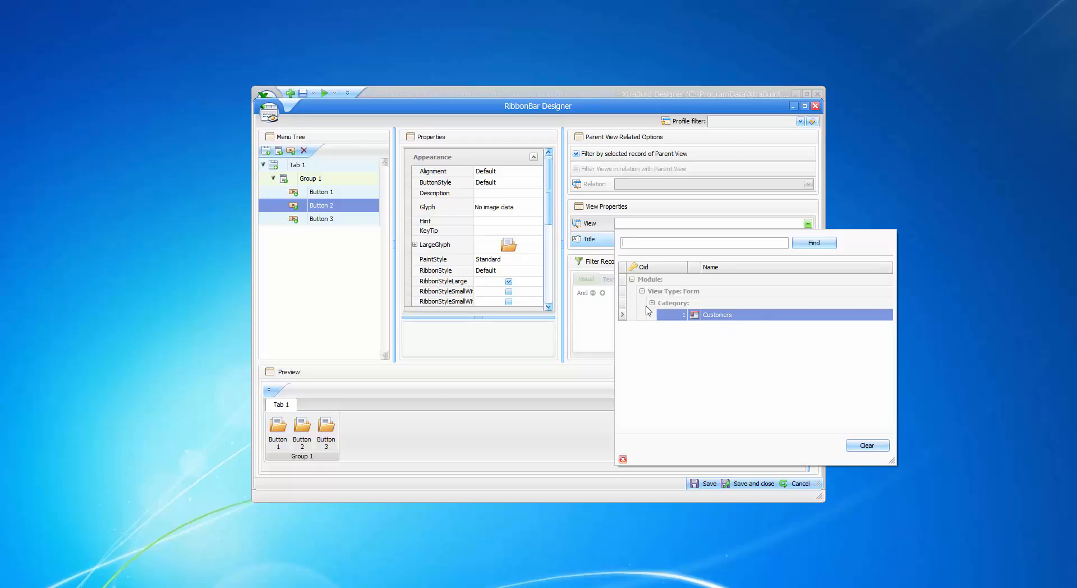
pyautogui.click(721, 315)
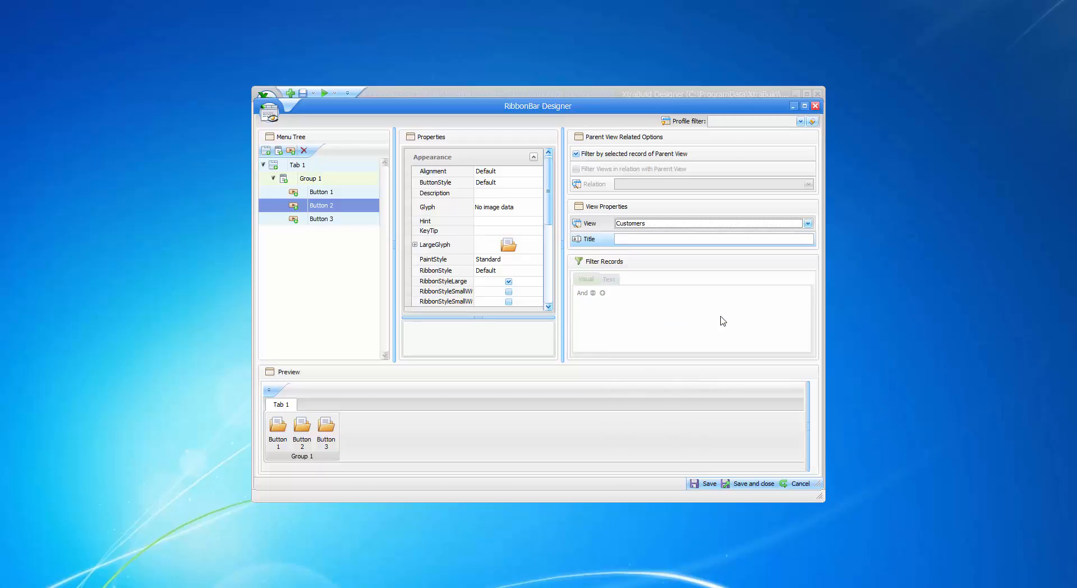
pyautogui.click(630, 239)
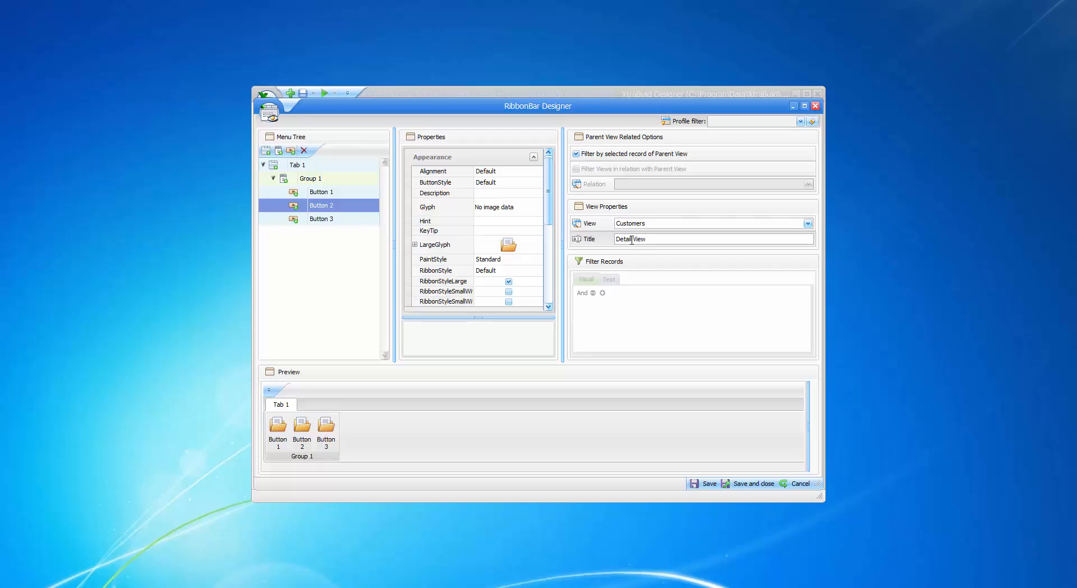
pyautogui.click(746, 484)
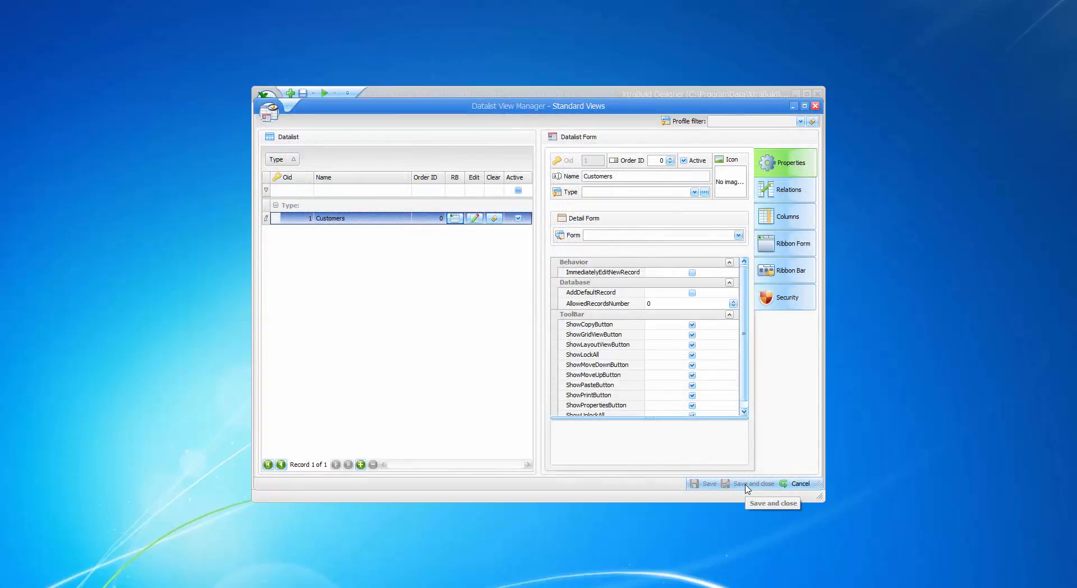
# Open the Customers datalist view, test Button 2 with Customer 1 and Customer 2, check Customer 3's detail view, and close the view
pyautogui.click(475, 218)
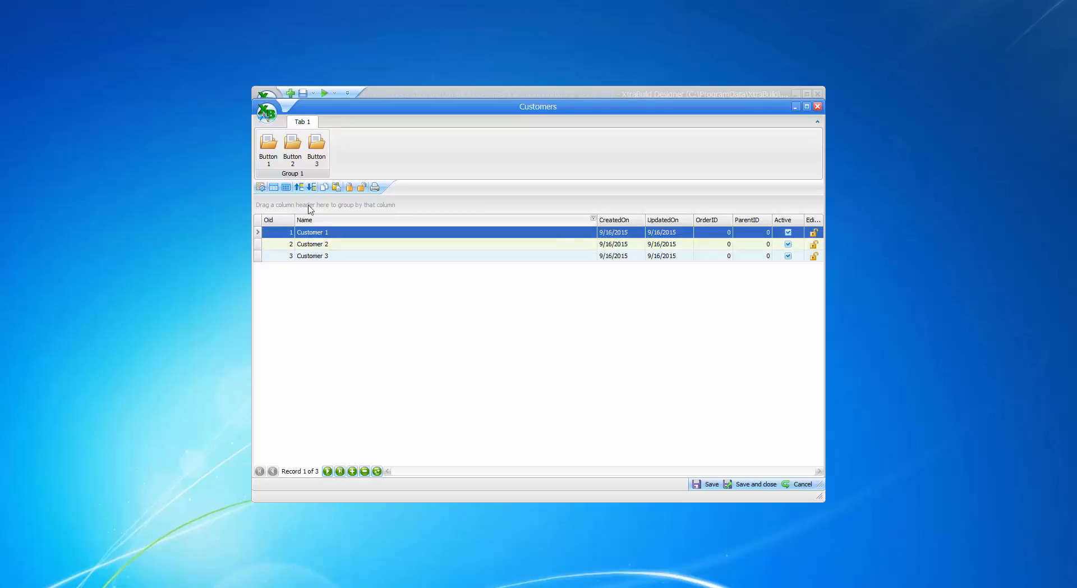
pyautogui.click(292, 149)
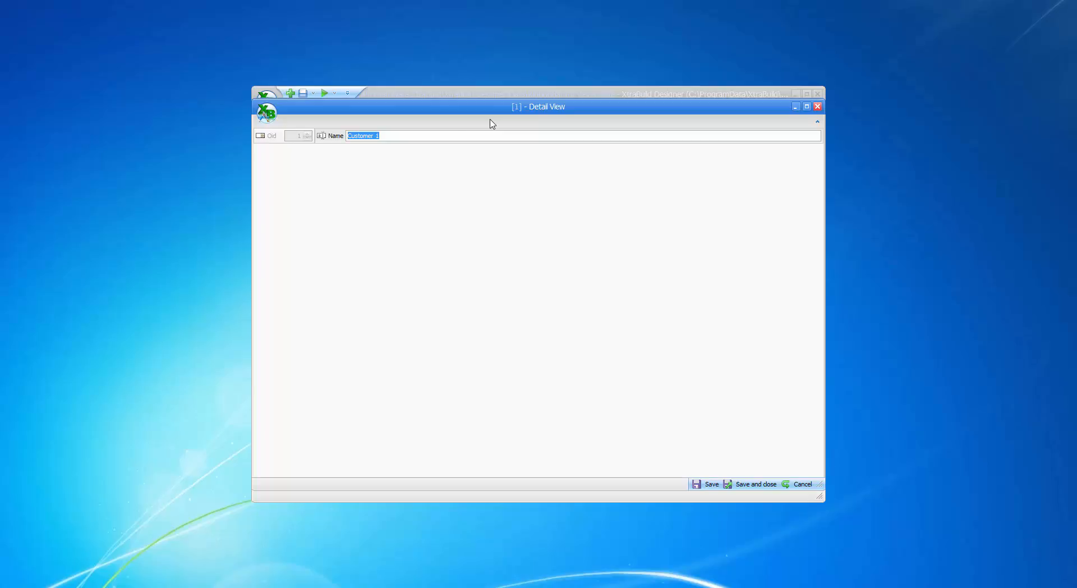
pyautogui.click(404, 135)
pyautogui.click(750, 484)
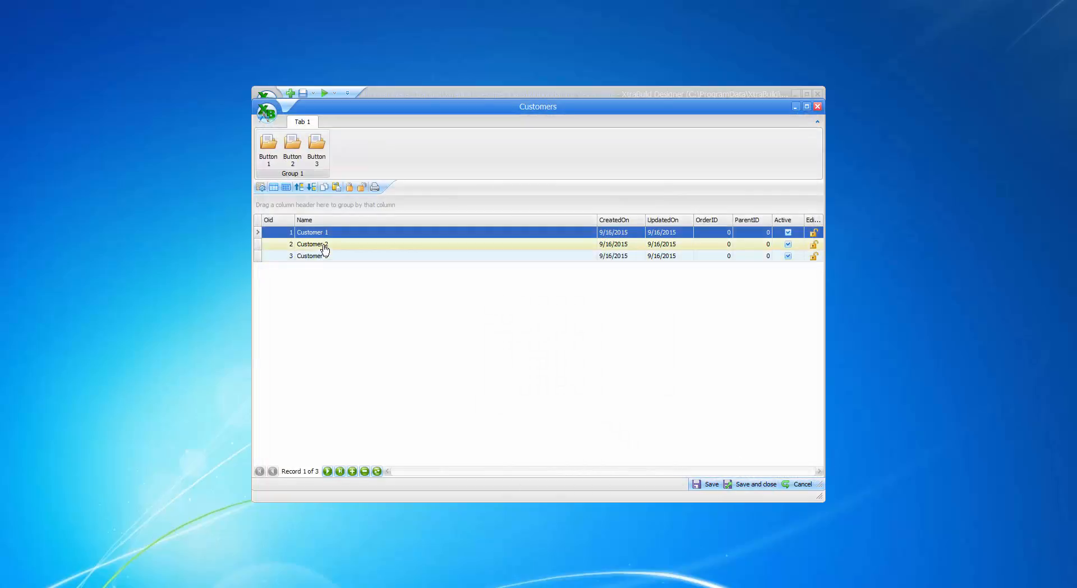
pyautogui.click(324, 244)
pyautogui.click(292, 150)
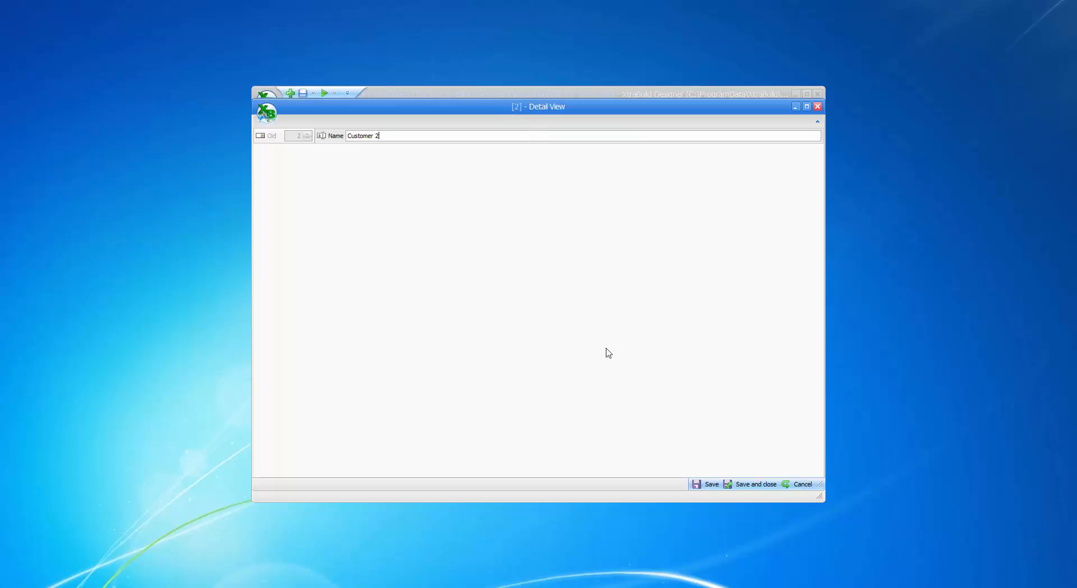
pyautogui.click(748, 485)
pyautogui.click(343, 260)
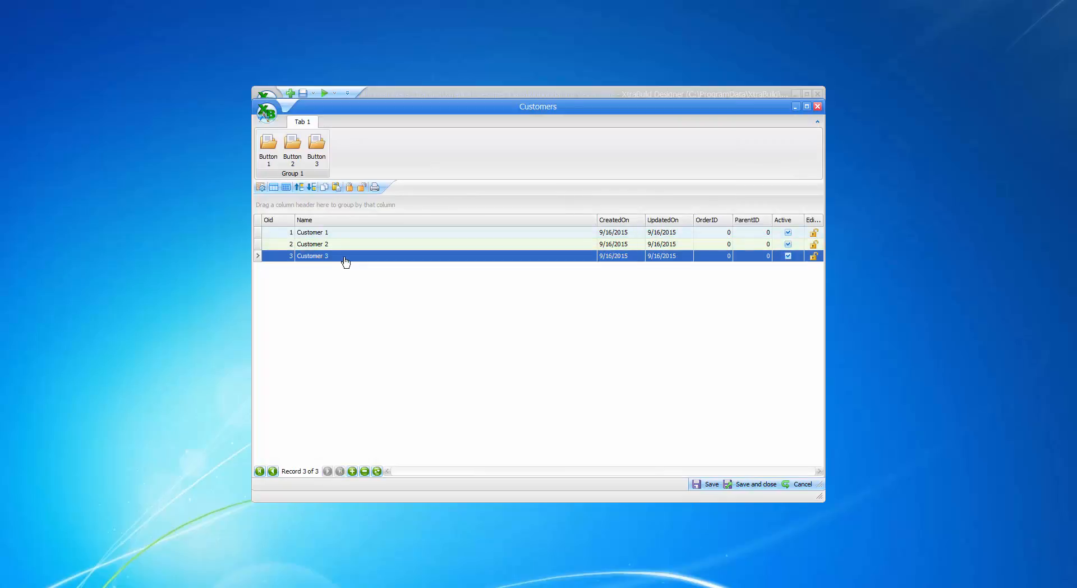
pyautogui.doubleClick(289, 257)
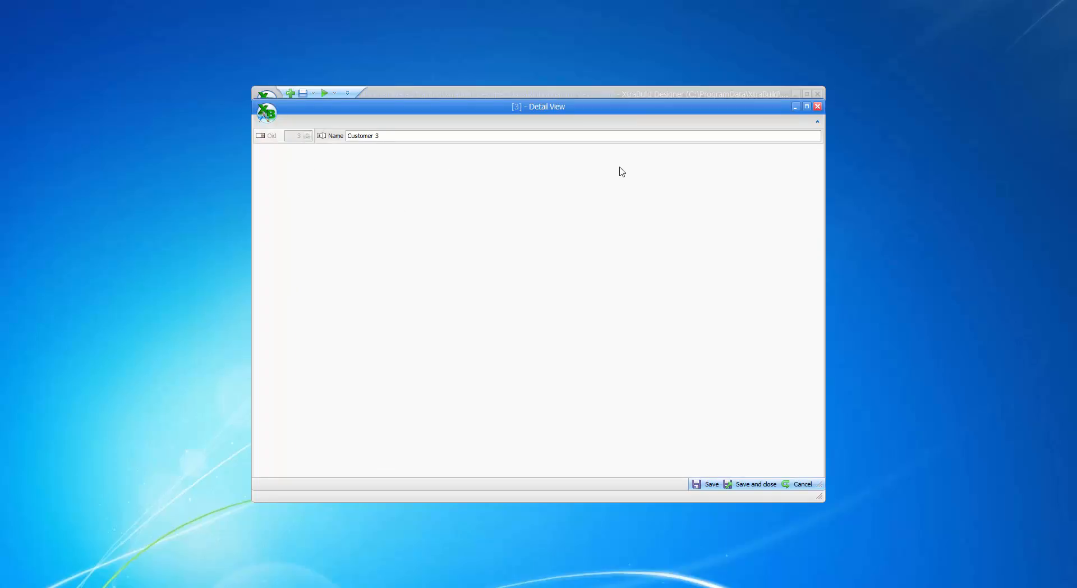
pyautogui.click(750, 486)
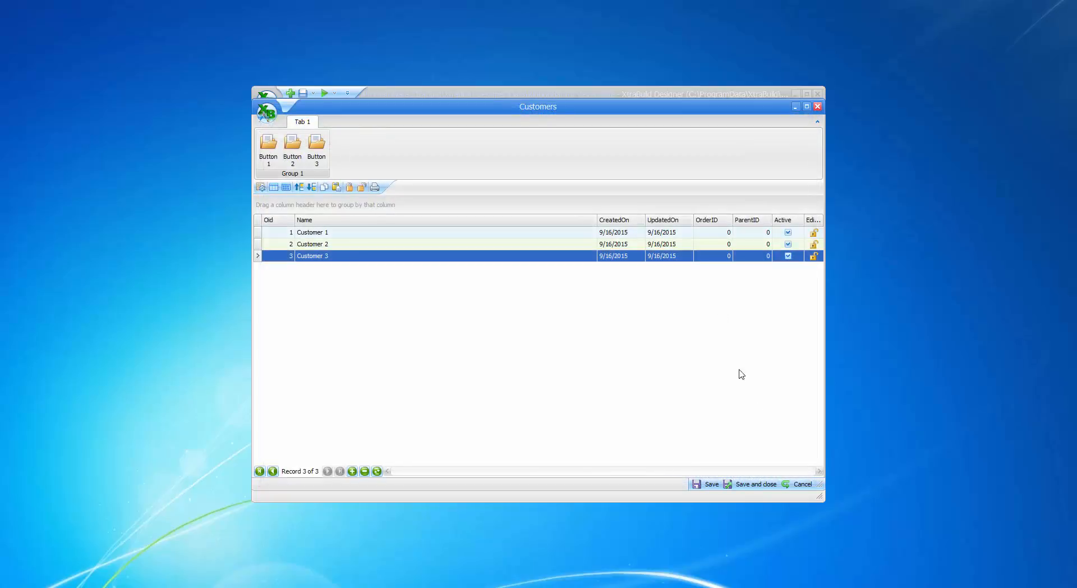
pyautogui.click(752, 485)
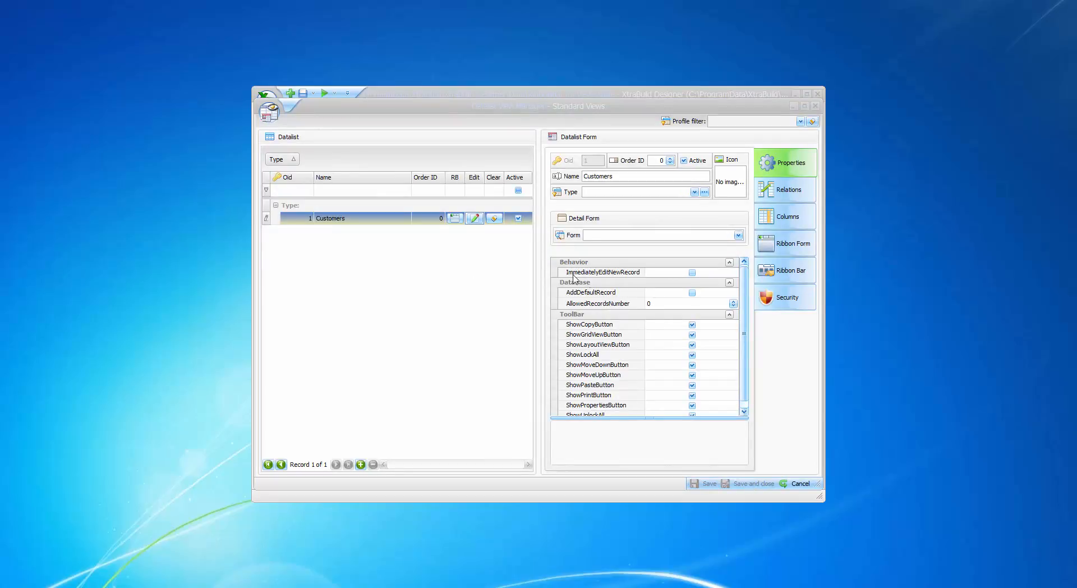
# In the Customers ribbon bar, filter Button 3's views in relation with the parent view, using the Contacts relation
pyautogui.click(455, 218)
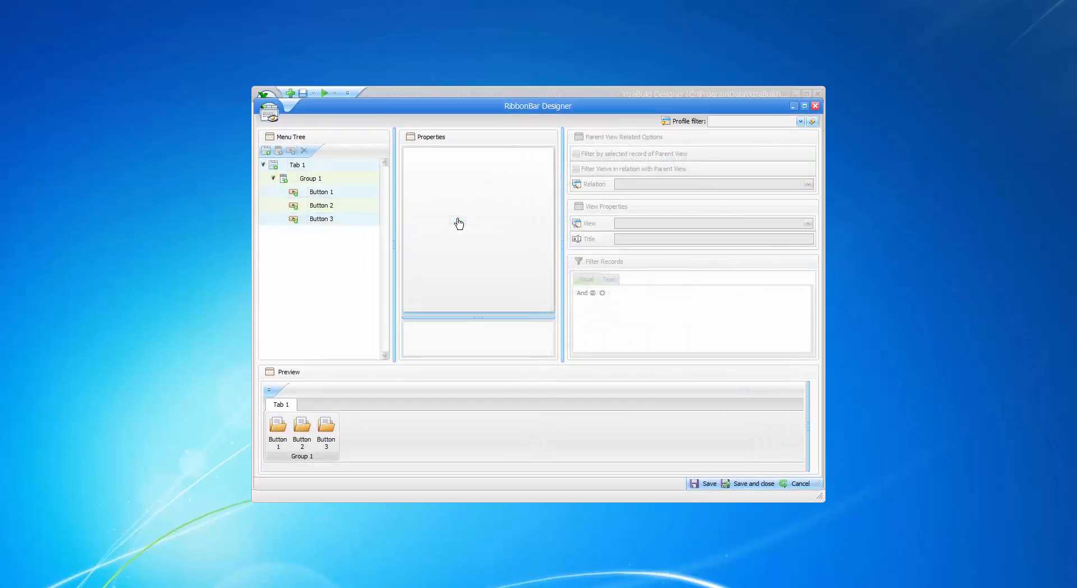
pyautogui.click(319, 220)
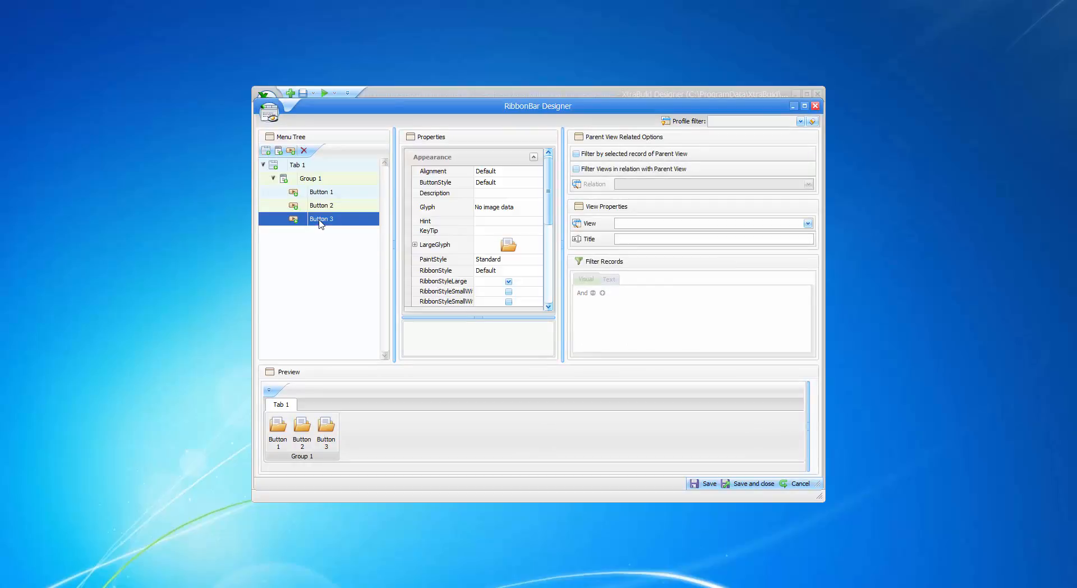
pyautogui.click(576, 169)
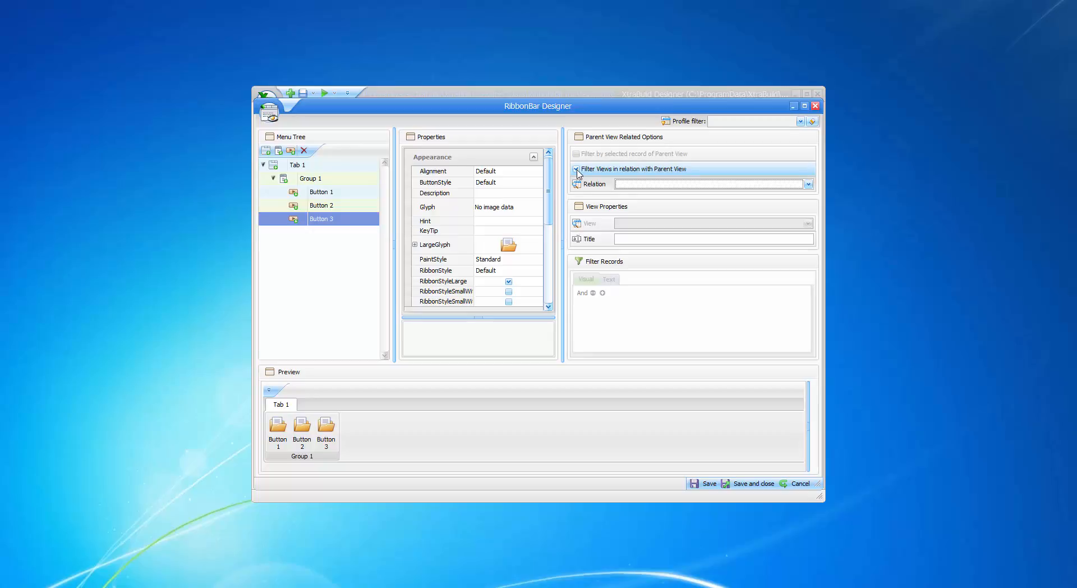
pyautogui.click(809, 185)
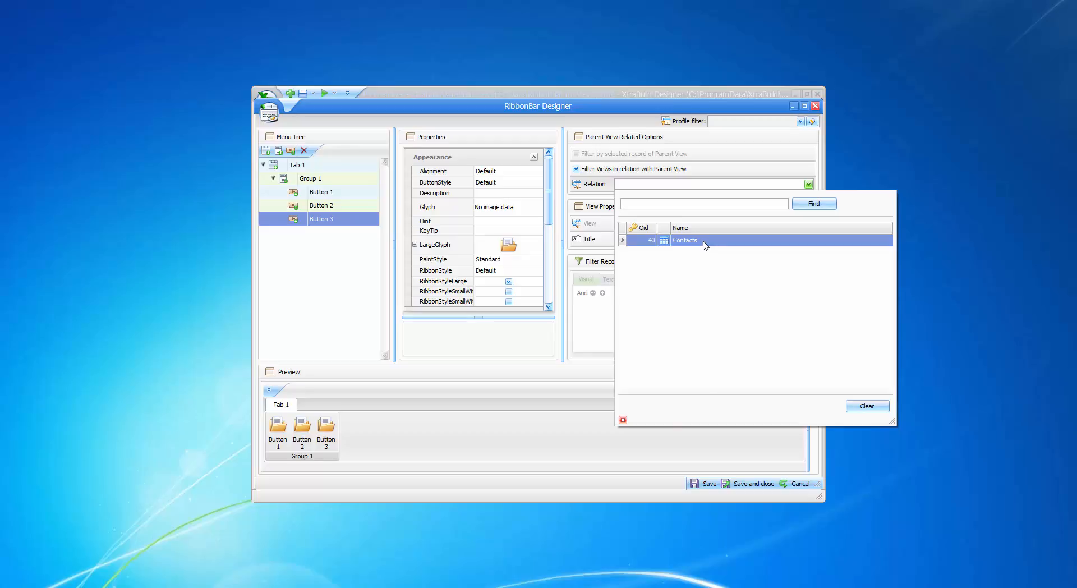
pyautogui.click(706, 243)
# Assign the Contacts grid view with the title filtered Contacts to Button 3, and save and close the RibbonBar Designer
pyautogui.click(808, 223)
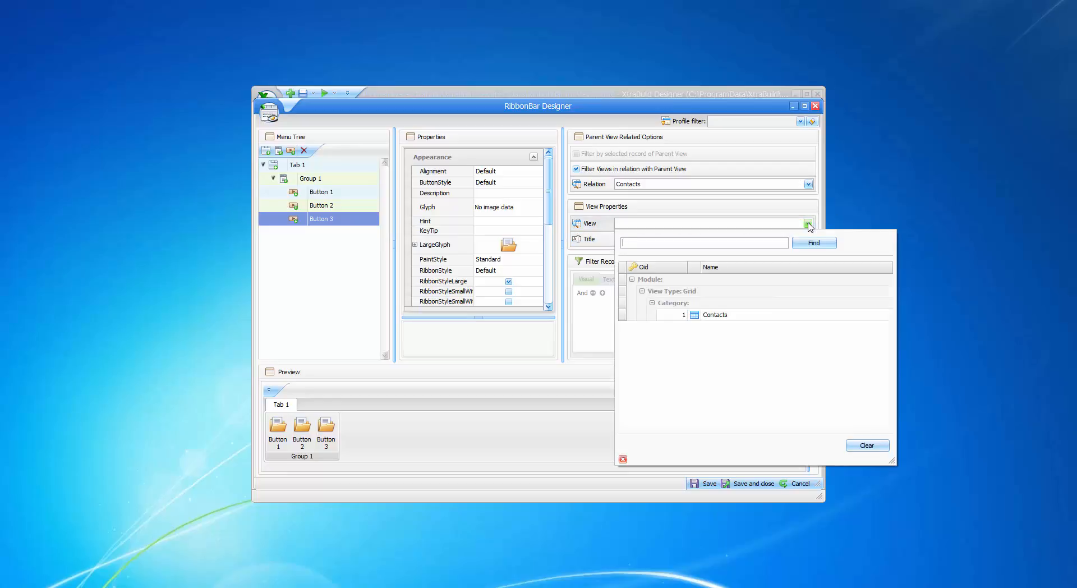
pyautogui.doubleClick(721, 315)
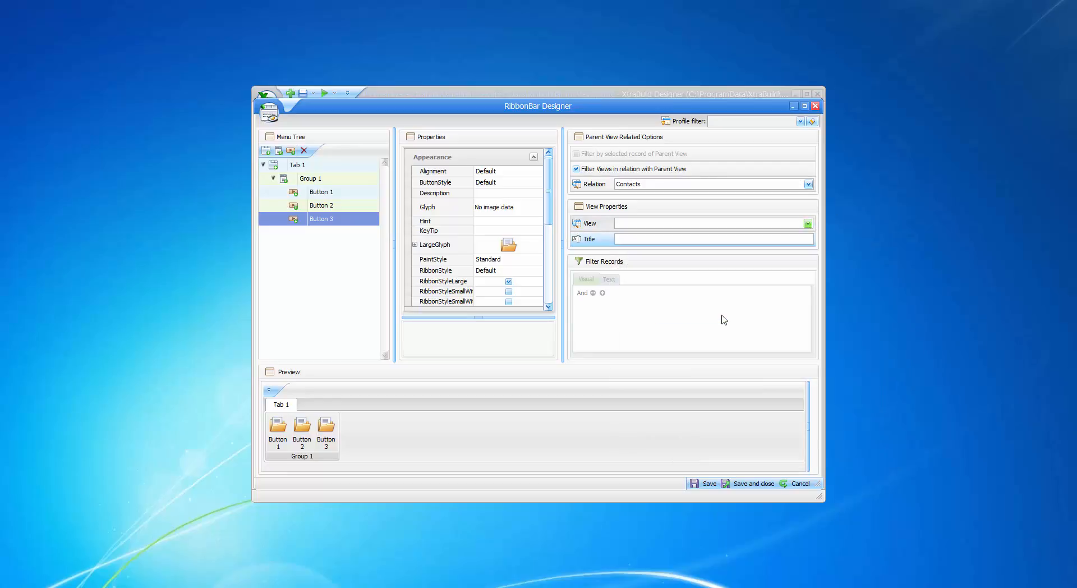
pyautogui.click(629, 239)
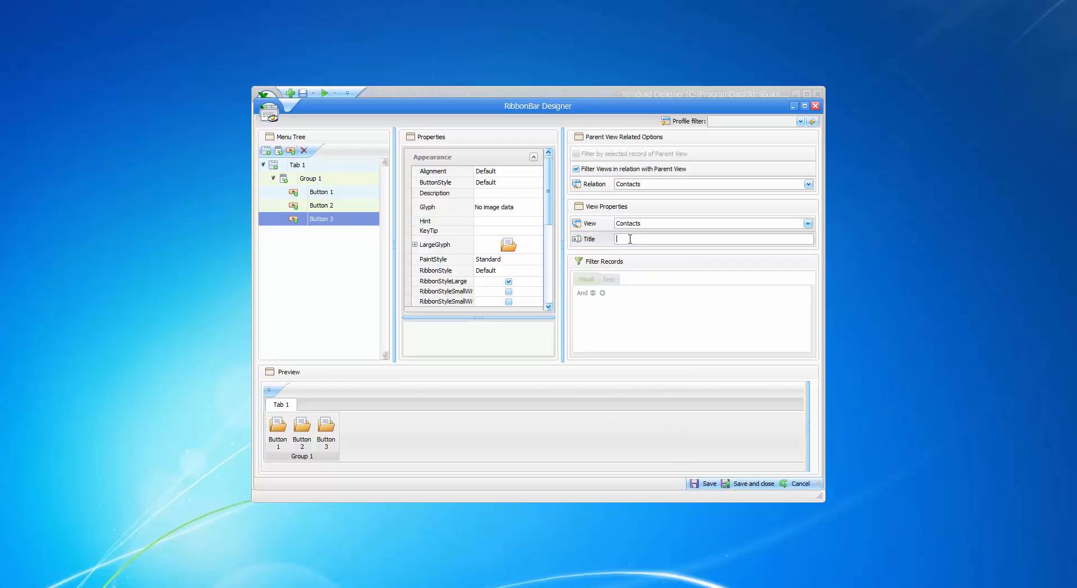
pyautogui.write('filtered Contacts')
pyautogui.click(750, 485)
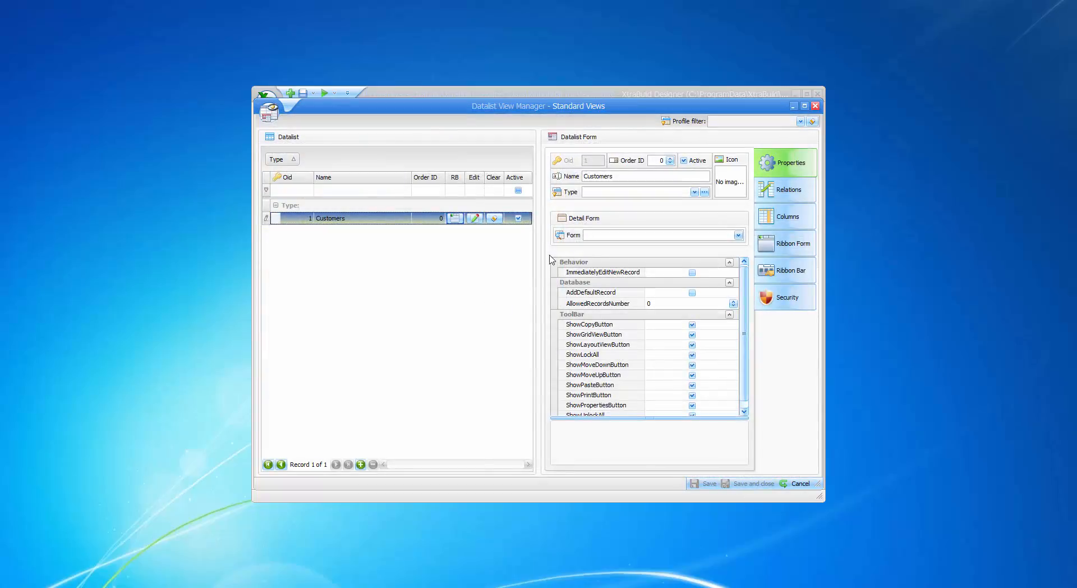
# Open the Customers datalist view, open Customer 1's filtered contacts through Button 3, and add a record named Contact 1 (customer 1)
pyautogui.click(474, 218)
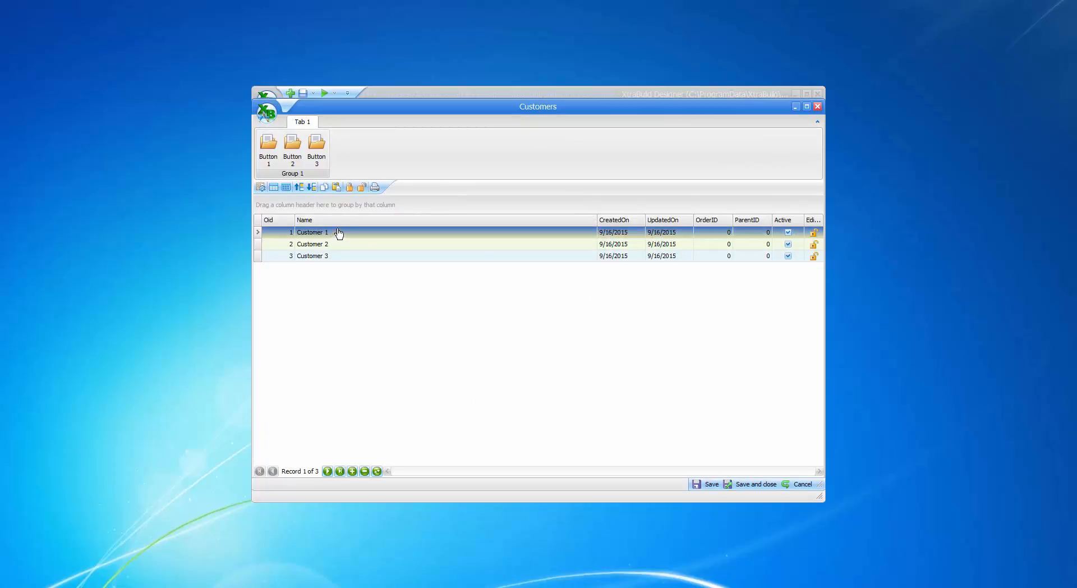
pyautogui.click(317, 145)
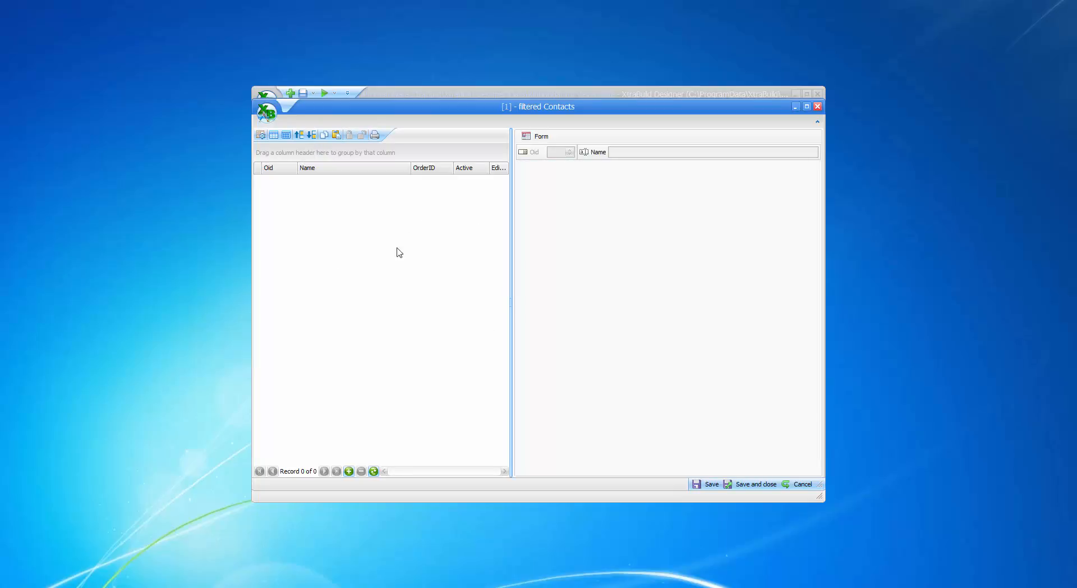
pyautogui.click(349, 471)
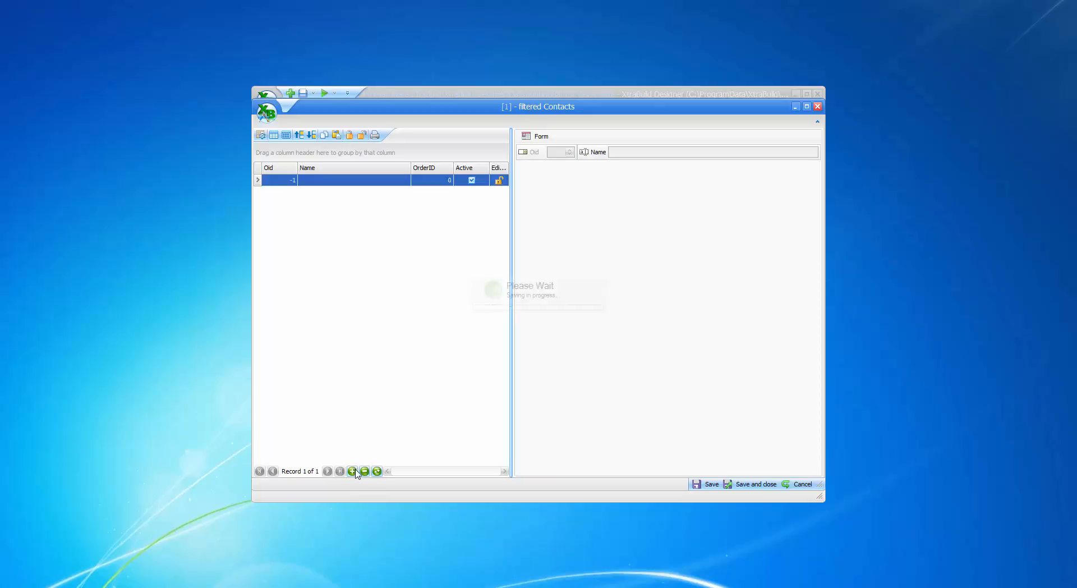
pyautogui.click(635, 151)
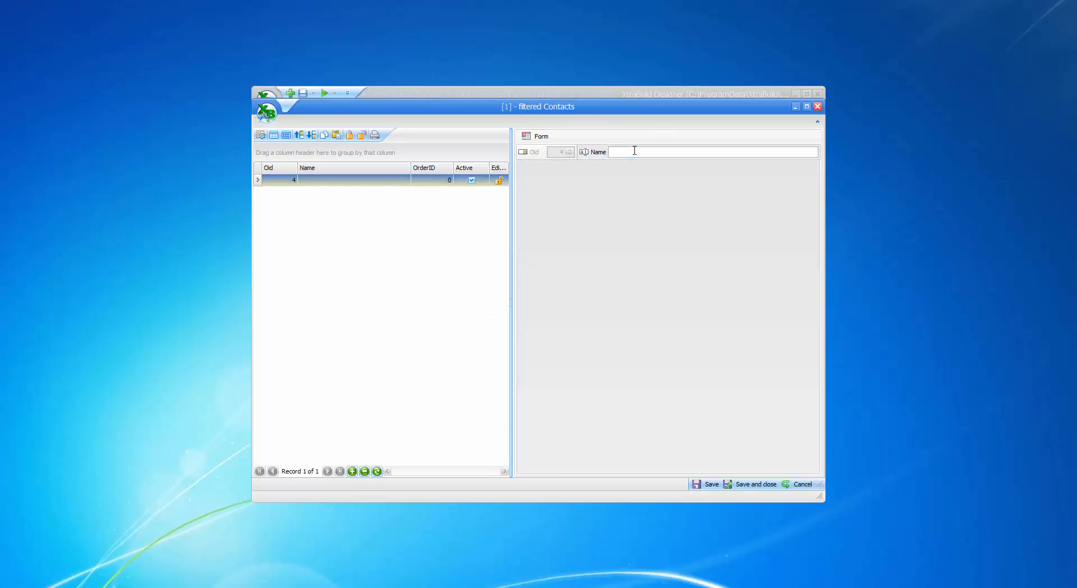
pyautogui.write('Contact 1 (customer 1')
pyautogui.hotkey('ctrl', 'a')
pyautogui.click(656, 152)
pyautogui.moveTo(637, 151); pyautogui.dragTo(682, 149)
# Add the records Contact 2 (customer 1) and Contact 3 (customer 1) to Customer 1's filtered contacts, and save and close them
pyautogui.click(352, 471)
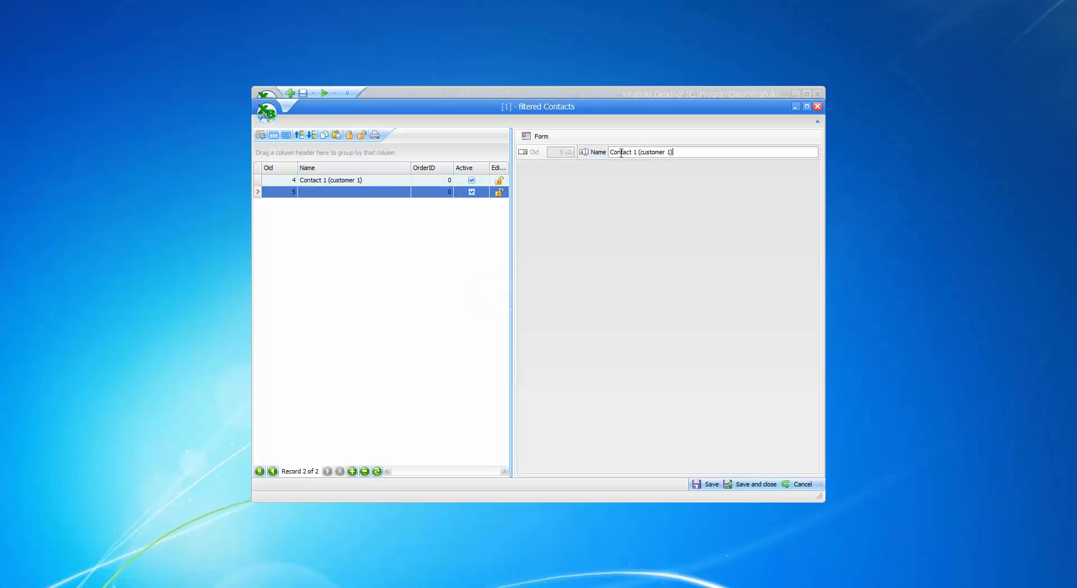
pyautogui.click(636, 152)
pyautogui.press('BackSpace')
pyautogui.write('2')
pyautogui.click(352, 471)
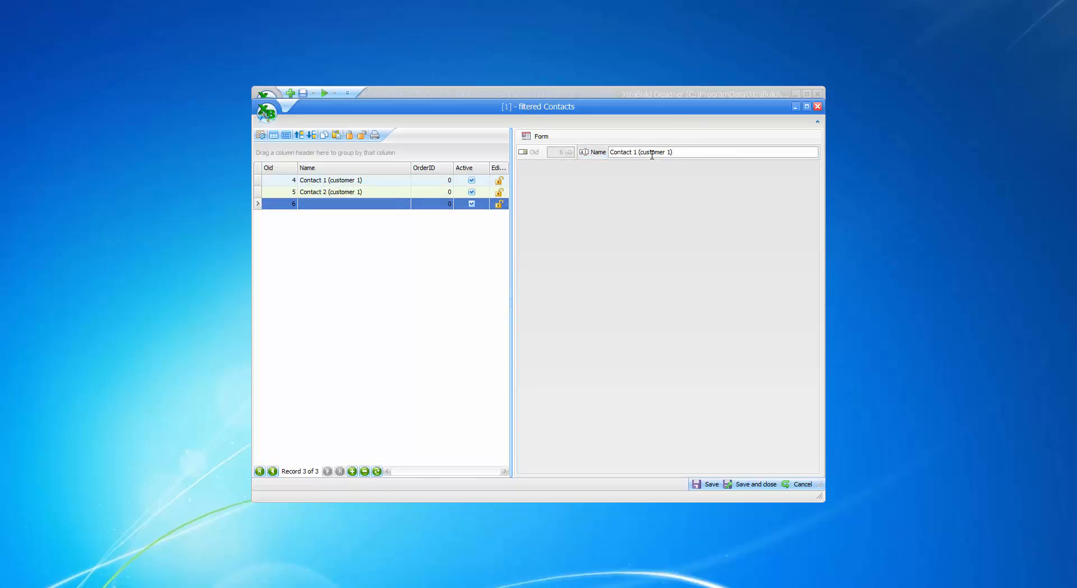
pyautogui.press('BackSpace')
pyautogui.write('3')
pyautogui.click(368, 357)
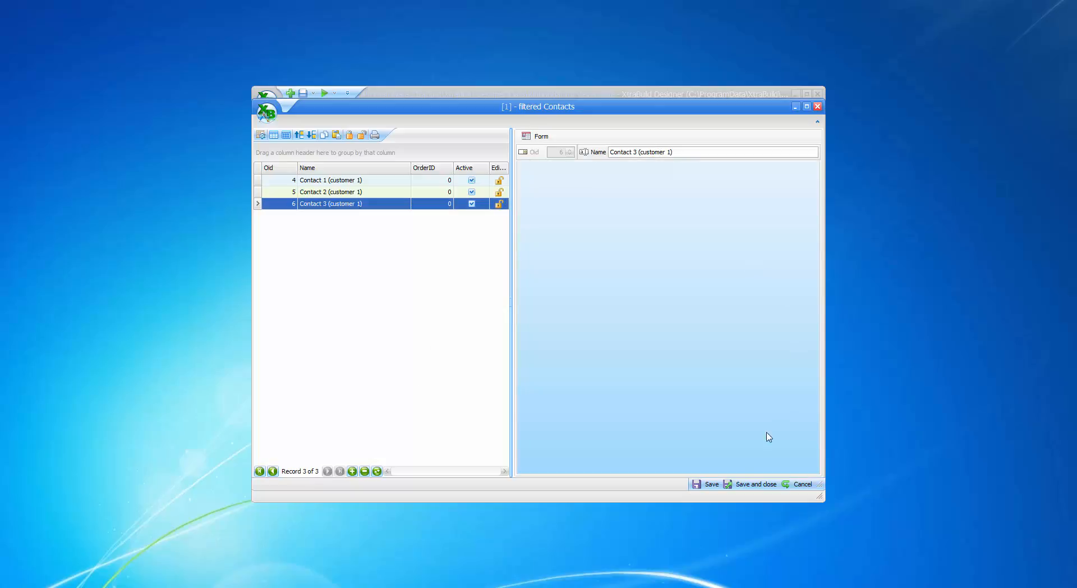
pyautogui.click(748, 485)
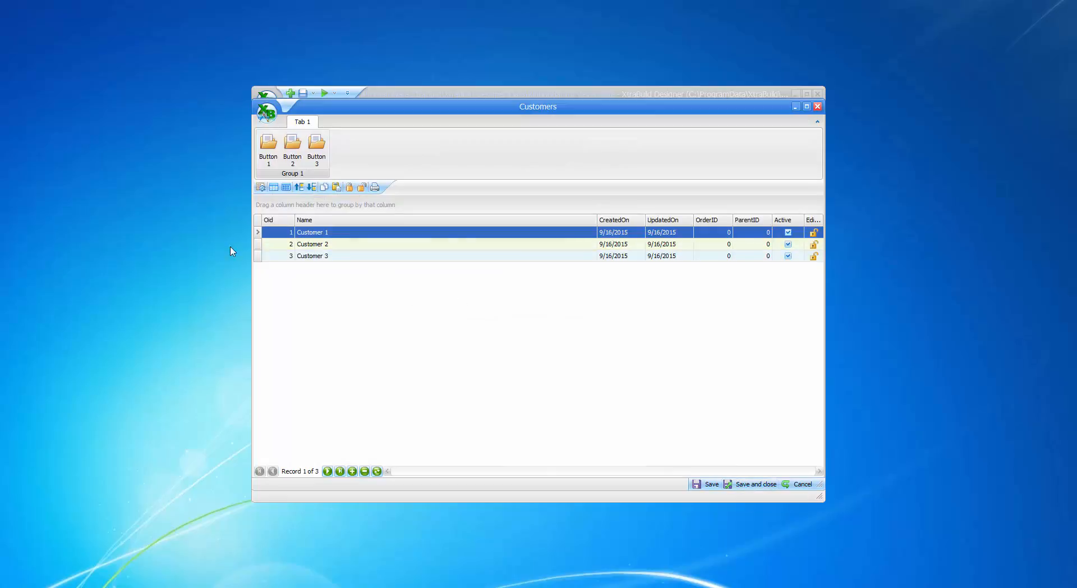
# Open Customer 2's filtered contacts through Button 3, add a record named Contact 1 (customer 2), and copy its name
pyautogui.click(320, 244)
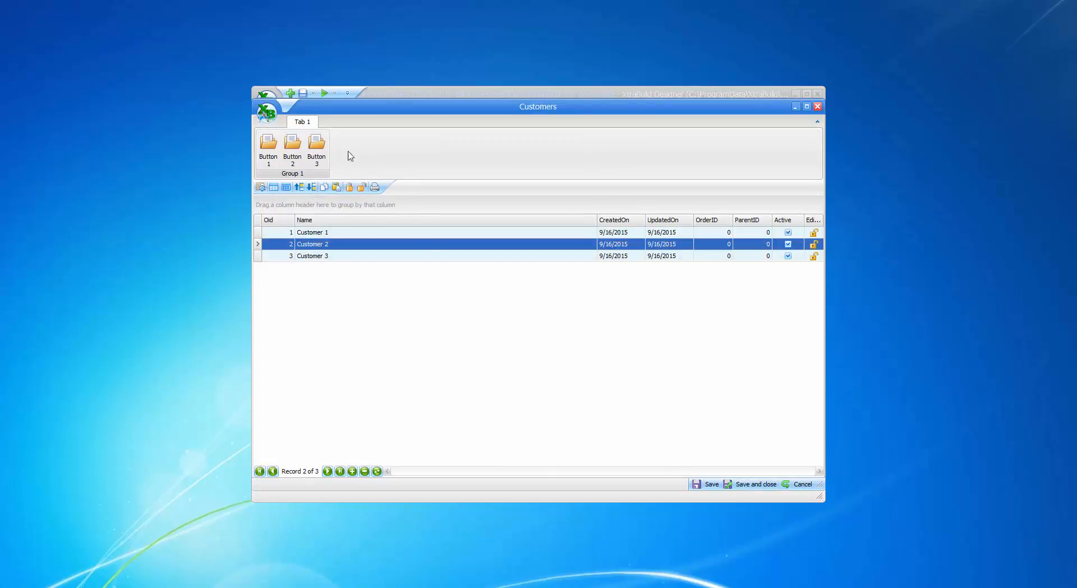
pyautogui.click(317, 147)
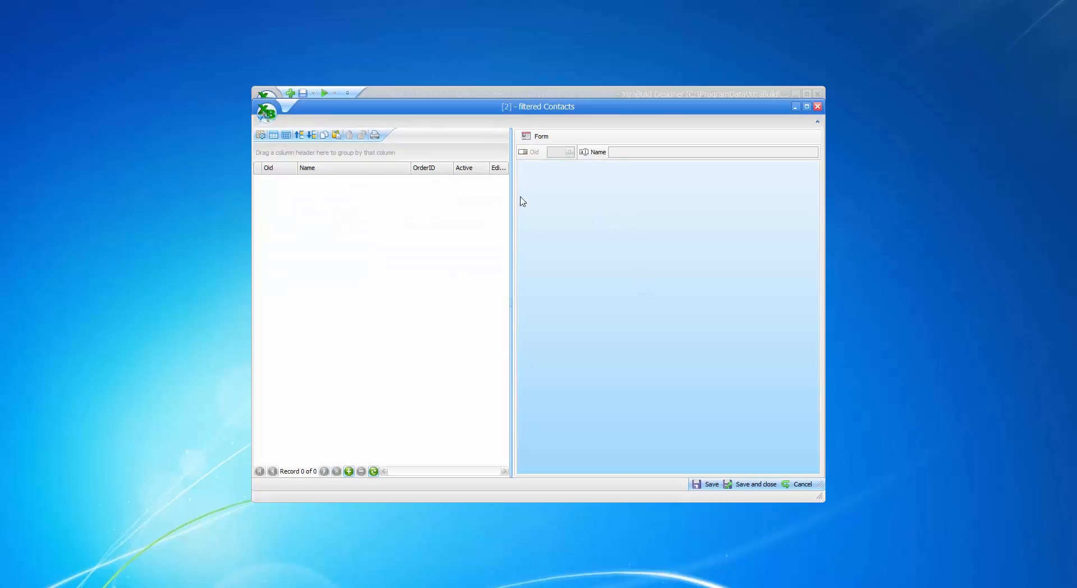
pyautogui.click(349, 471)
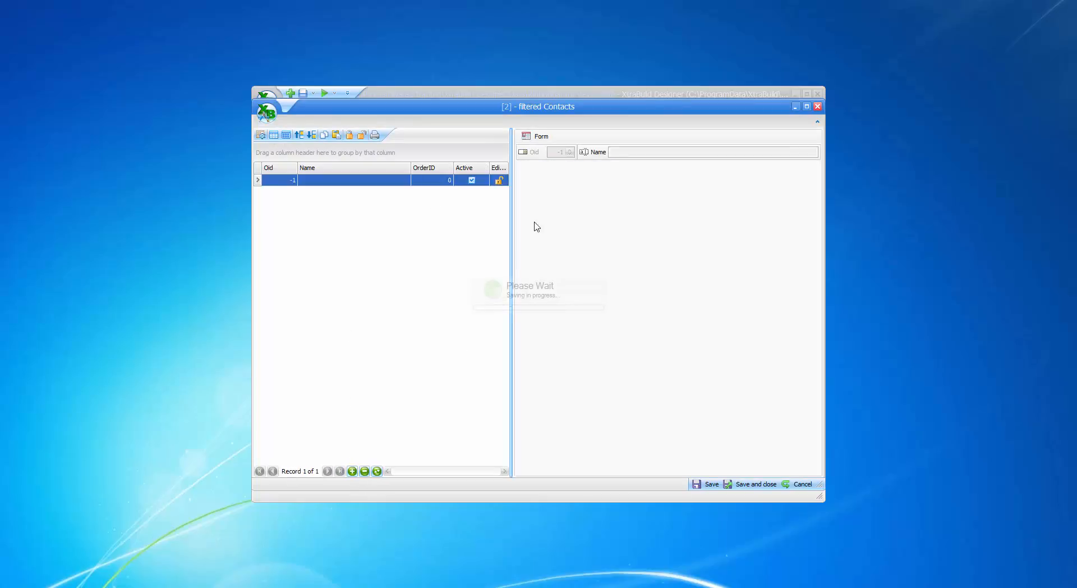
pyautogui.click(630, 150)
pyautogui.write('Contact 1 (customer 1)')
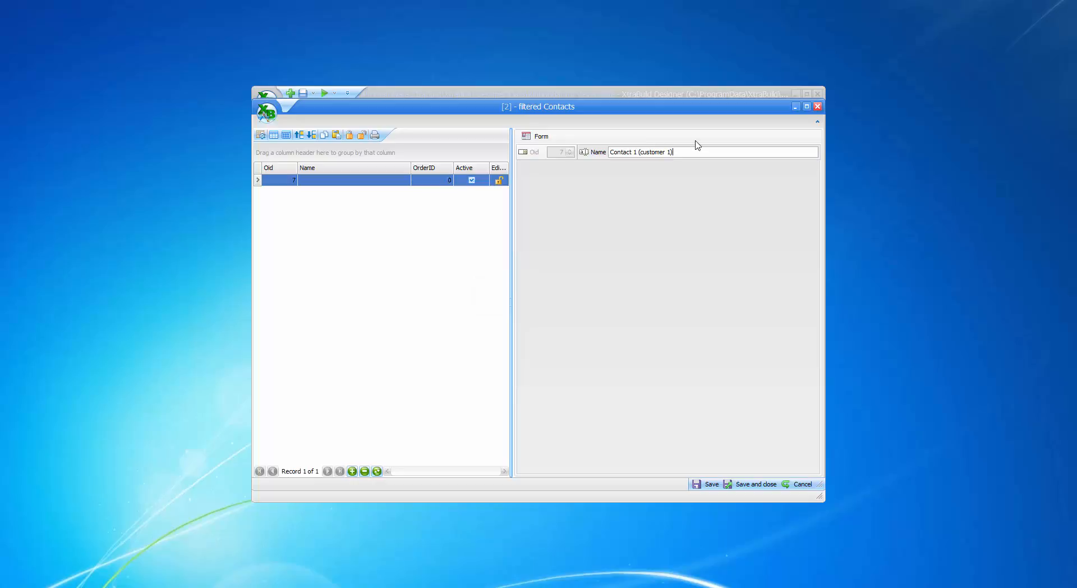
pyautogui.click(669, 152)
pyautogui.press('Delete')
pyautogui.write('2')
pyautogui.press('Tab')
pyautogui.hotkey('ctrl', 'c')
# Add a second record named Contact 2 (customer 2) to Customer 2's filtered contacts, and save and close them
pyautogui.click(352, 470)
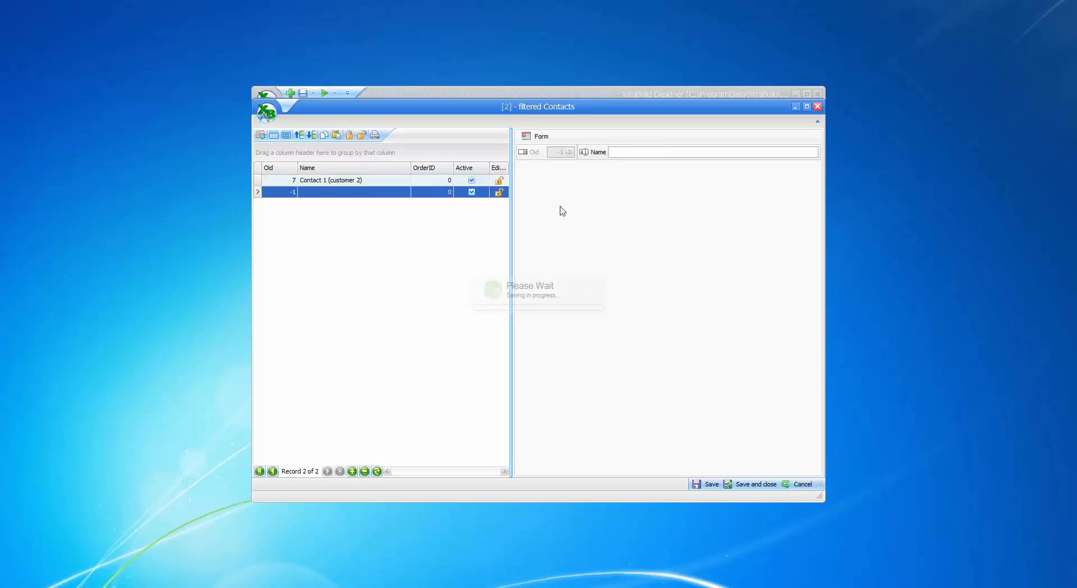
pyautogui.click(630, 152)
pyautogui.hotkey('ctrl', 'v')
pyautogui.click(638, 152)
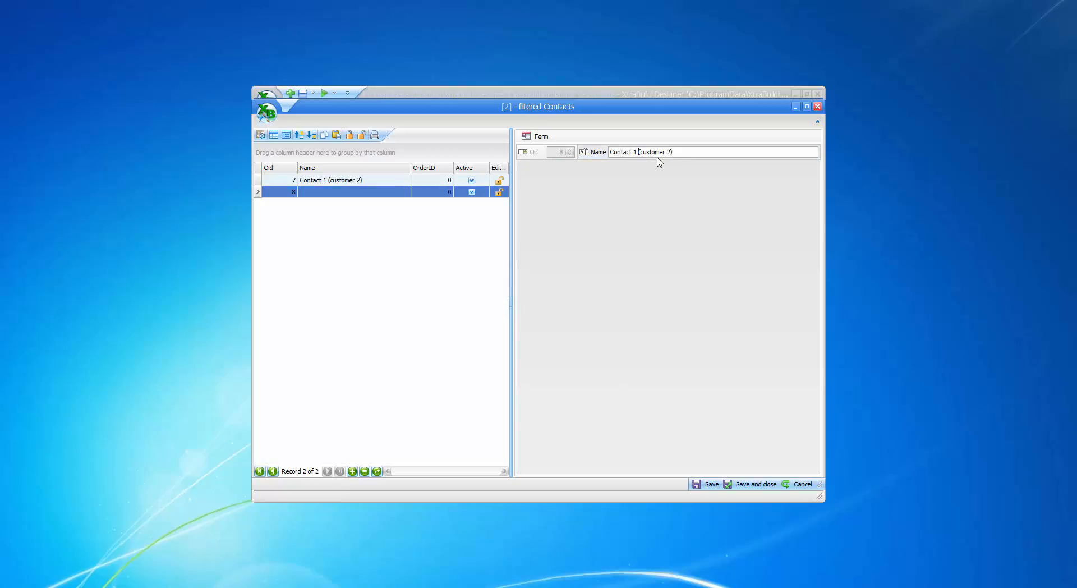
pyautogui.press('BackSpace')
pyautogui.write('2')
pyautogui.click(380, 352)
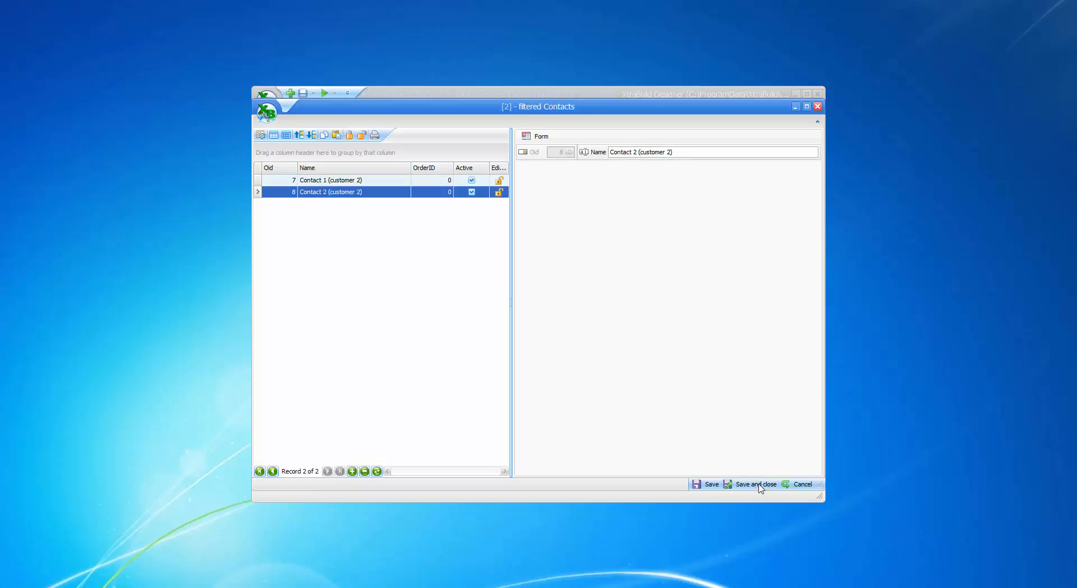
pyautogui.click(752, 484)
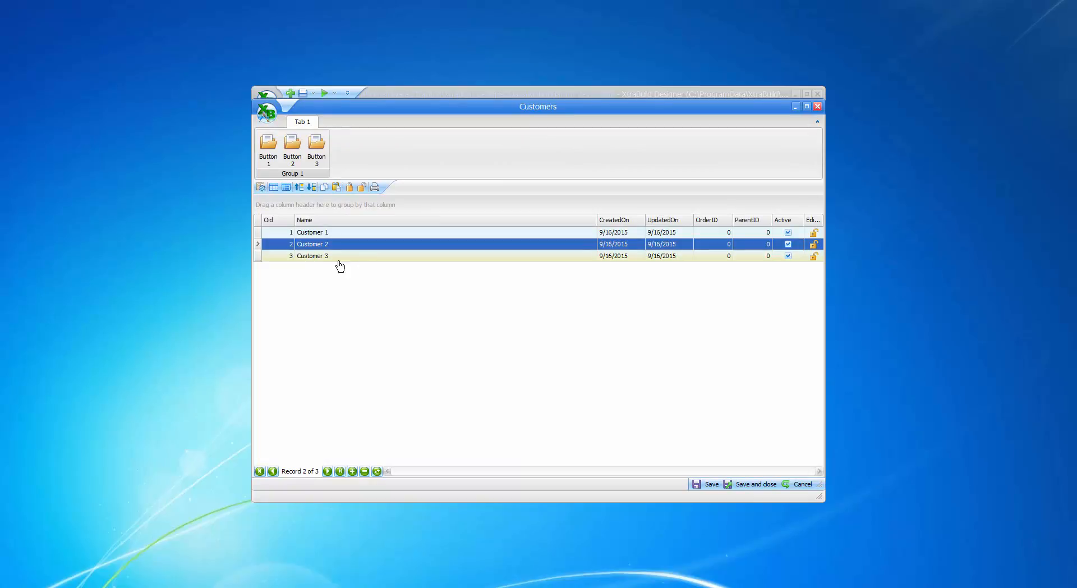
# Reopen Customer 1's filtered contacts through Button 3 to check which contact records are listed
pyautogui.click(317, 257)
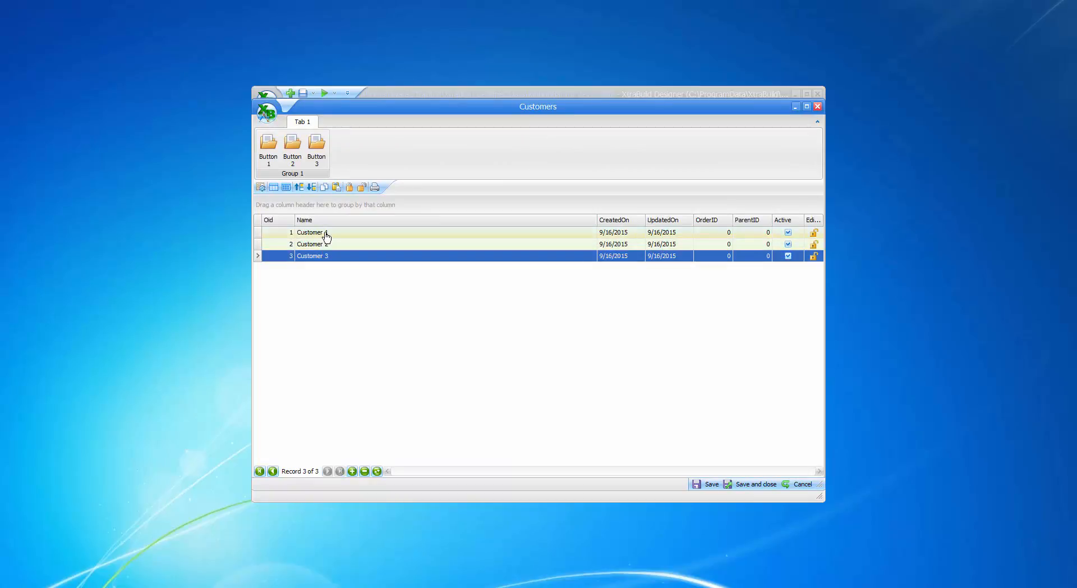
pyautogui.click(324, 233)
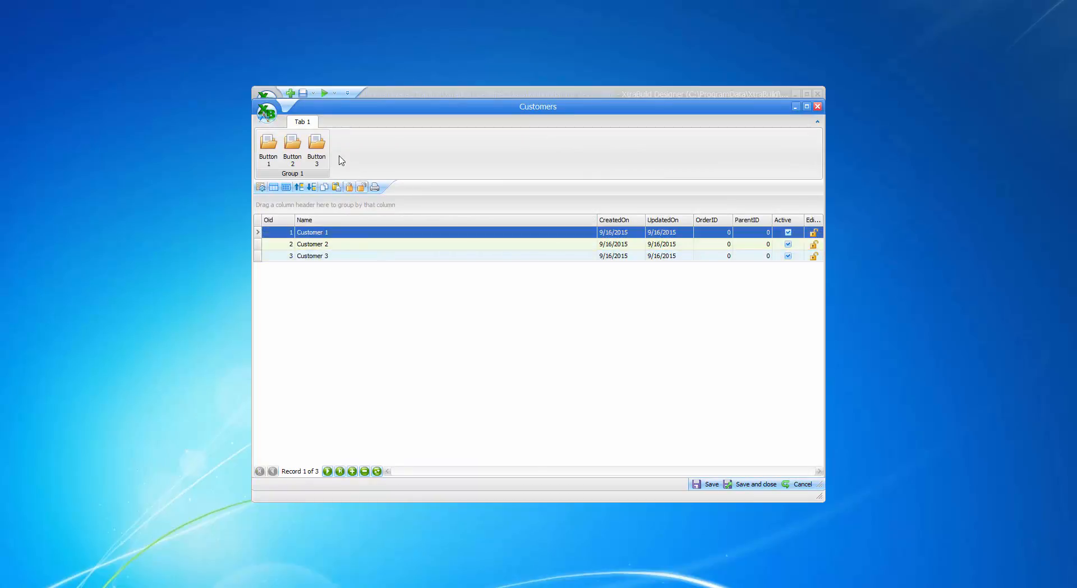
pyautogui.click(314, 153)
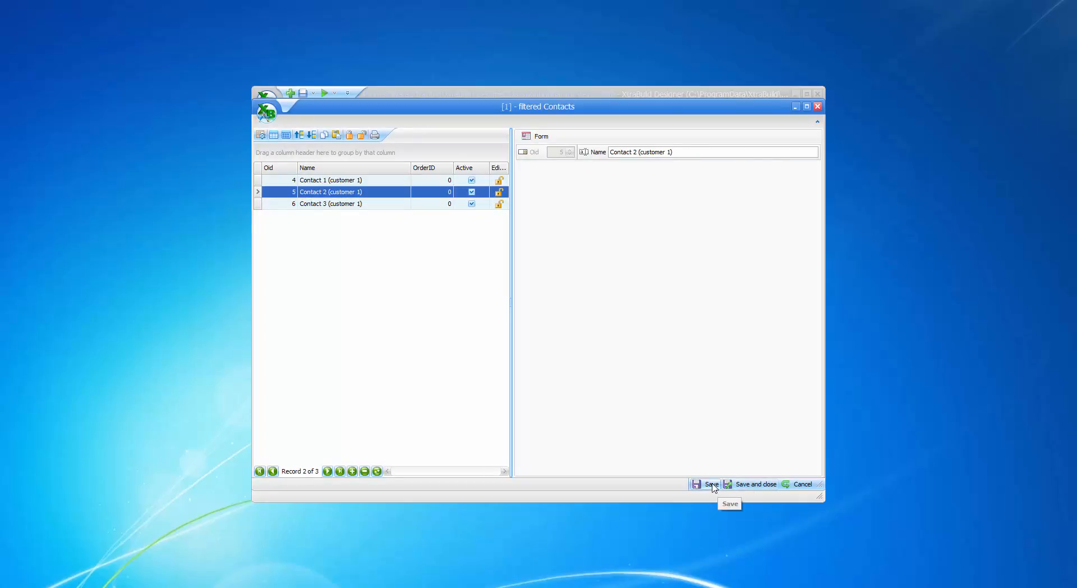
# Save and close Customer 1's filtered contacts, and check Customer 2's filtered contacts through Button 3 before saving and closing them
pyautogui.click(711, 485)
pyautogui.click(746, 484)
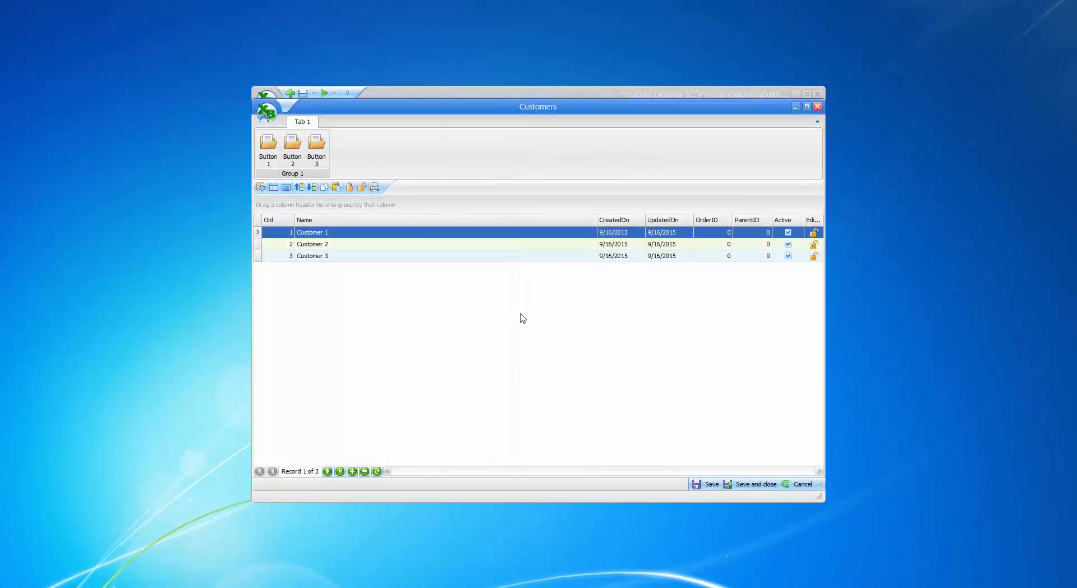
pyautogui.click(370, 245)
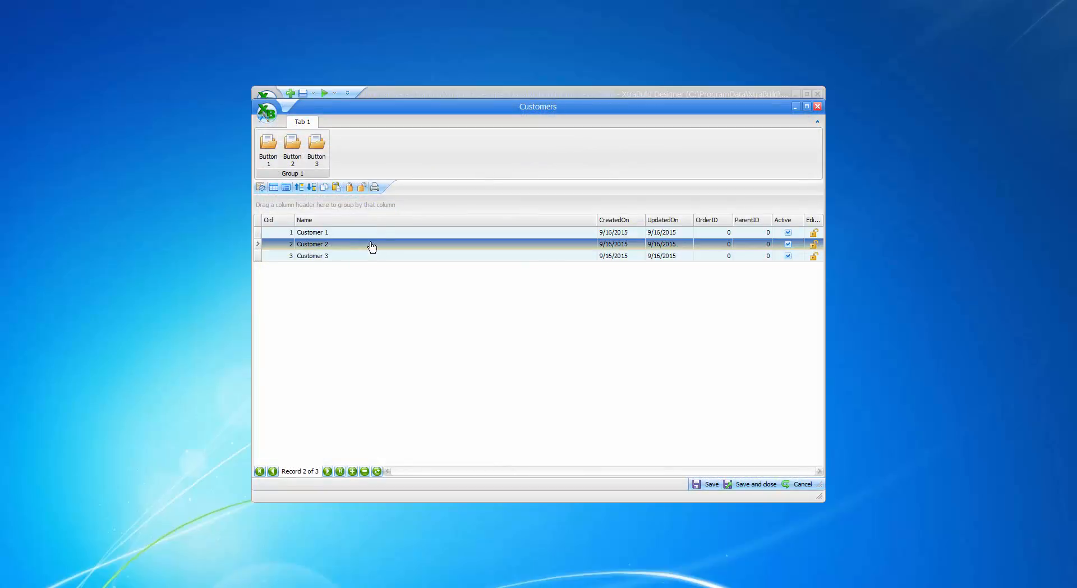
pyautogui.click(316, 147)
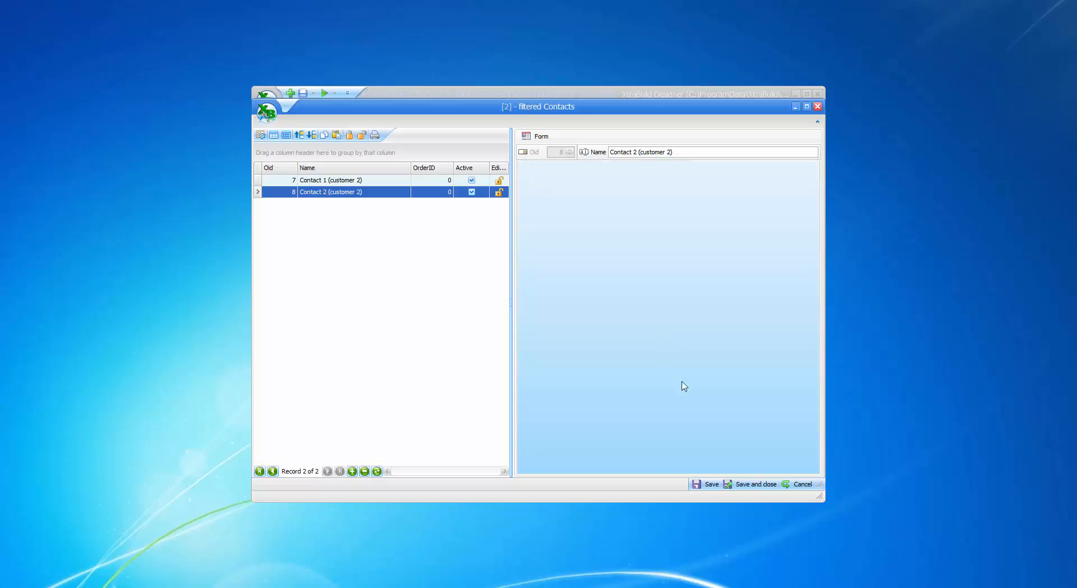
pyautogui.click(752, 485)
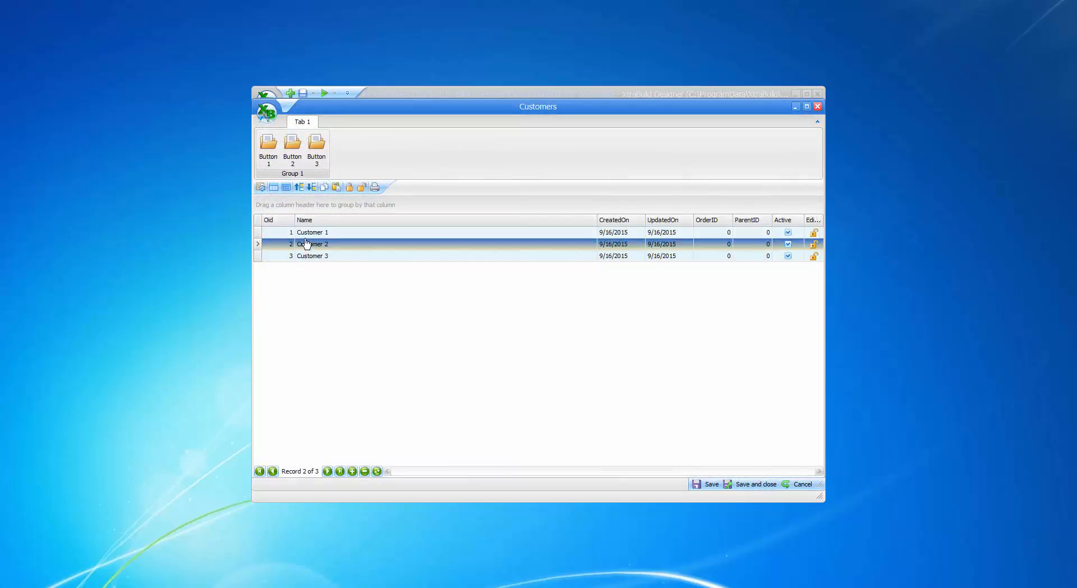
# Review the All Contacts list through Button 1 with Customer 1 selected, and close it, the Customers view and the Datalist View Manager
pyautogui.click(306, 233)
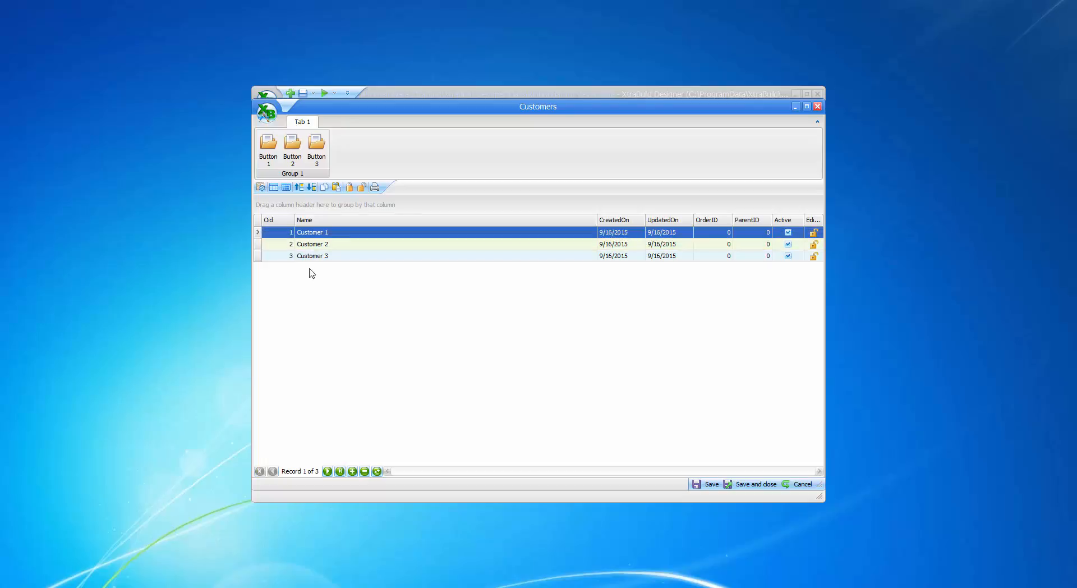
pyautogui.click(269, 150)
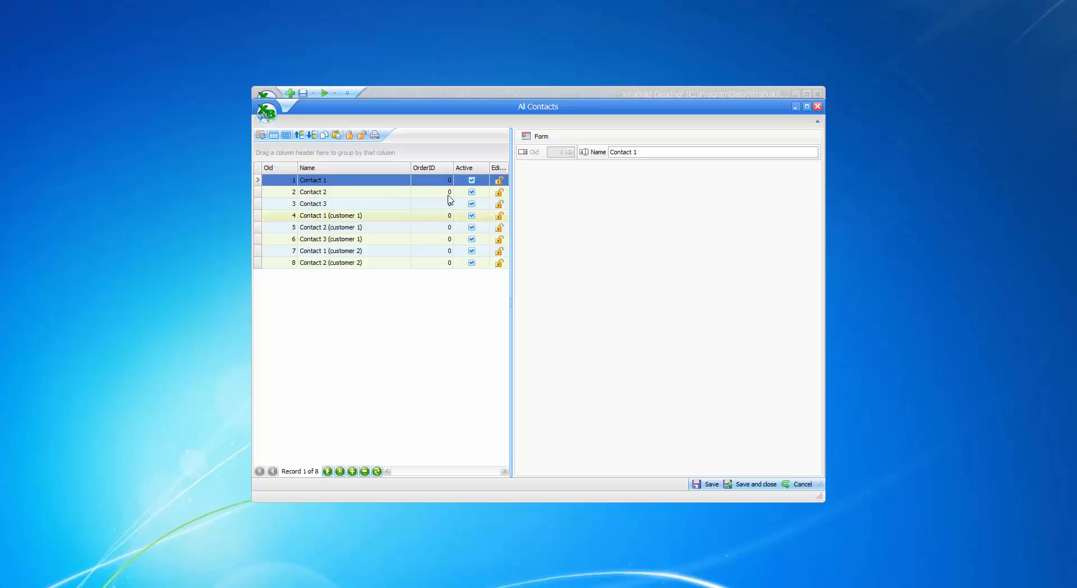
pyautogui.click(752, 486)
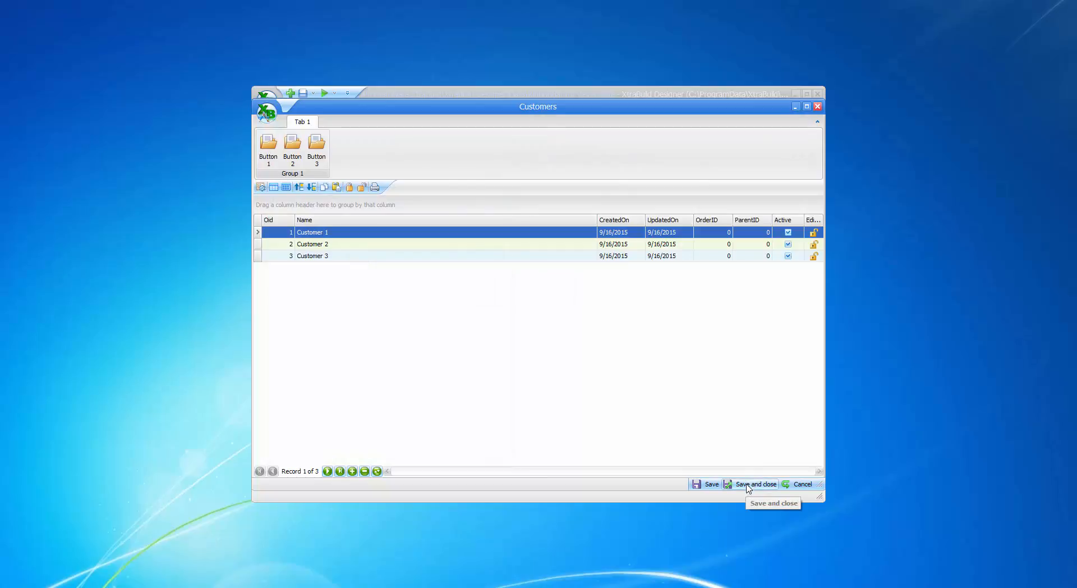
pyautogui.click(748, 486)
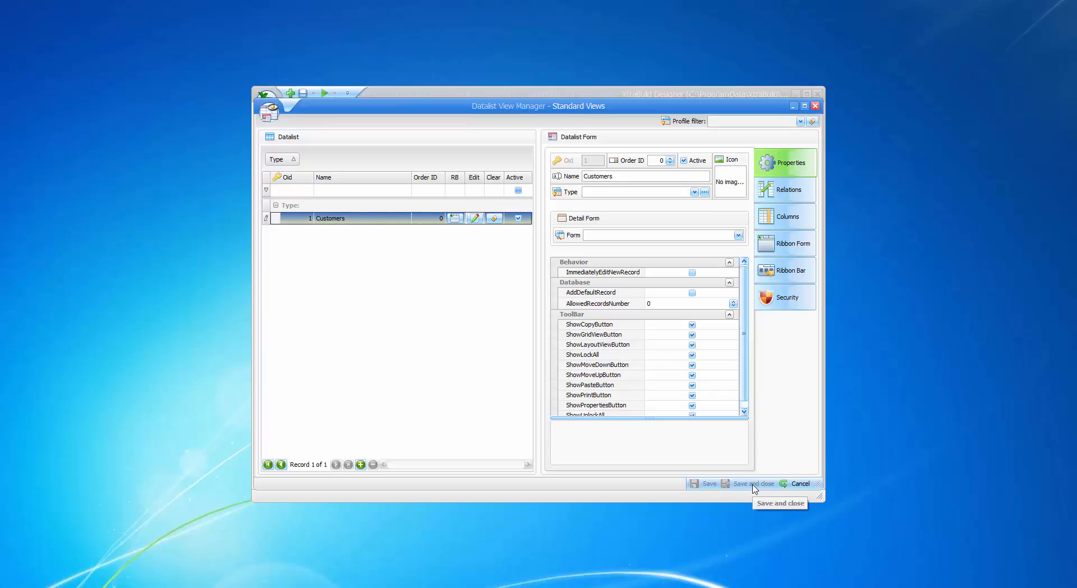
pyautogui.click(816, 106)
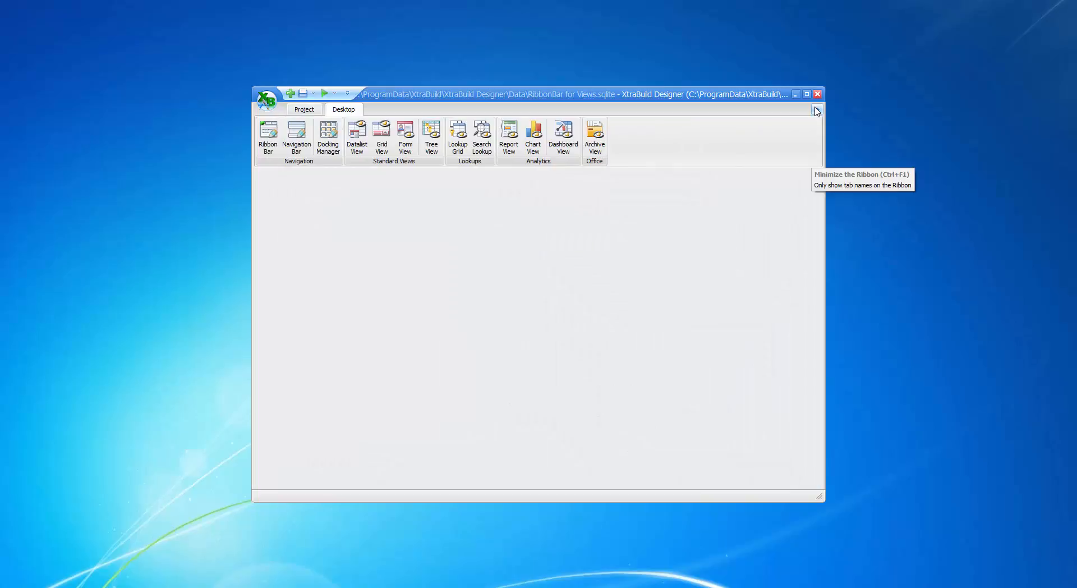